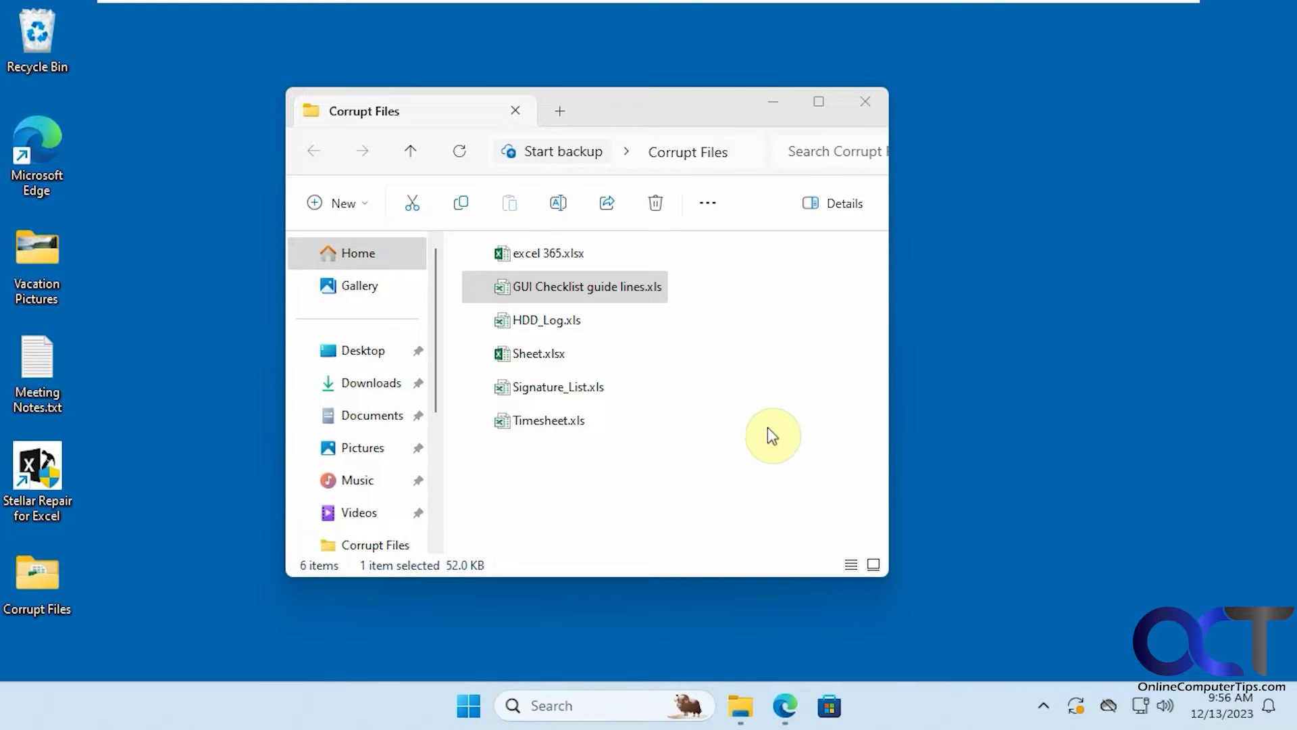
Try opening excel 365.xlsx in Excel and dismiss the invalid file format or extension error.
click(574, 255)
double_click(573, 253)
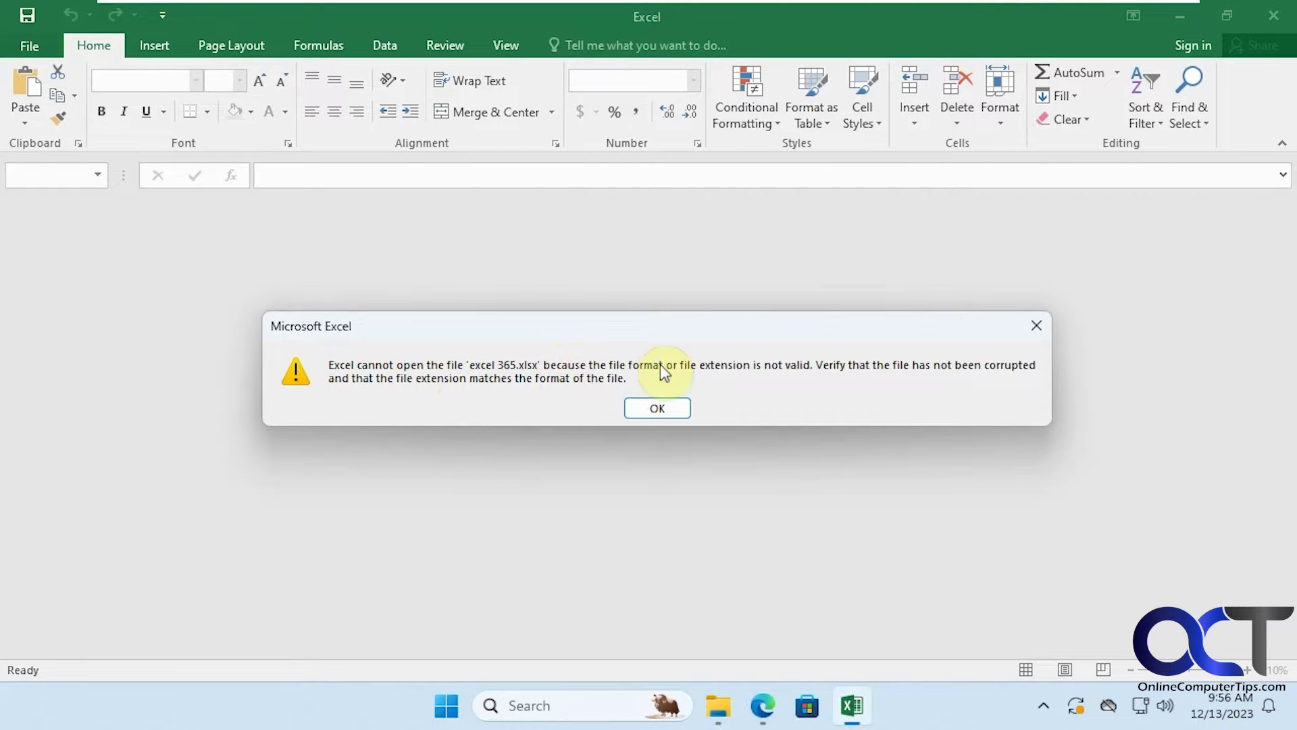
click(663, 408)
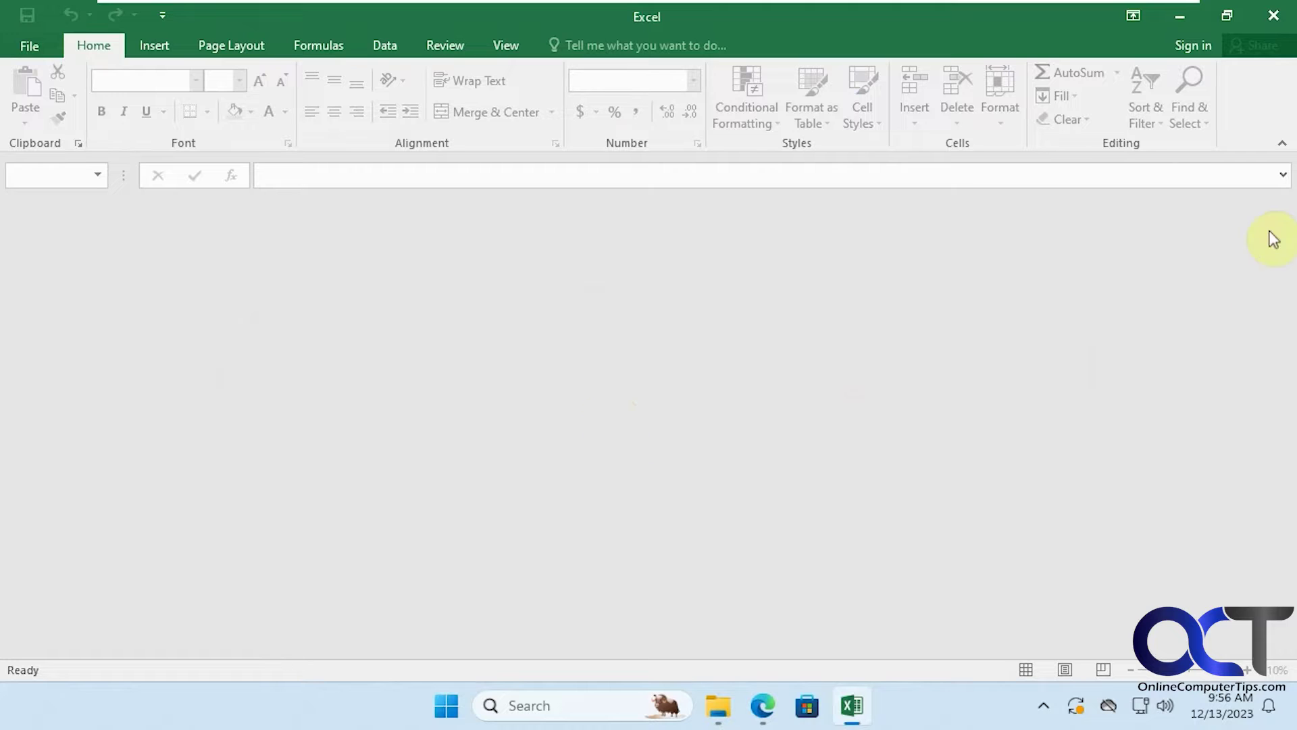
Open GUI Checklist guide lines.xls past the format warning, scroll its garbled text, then close Excel.
click(1272, 17)
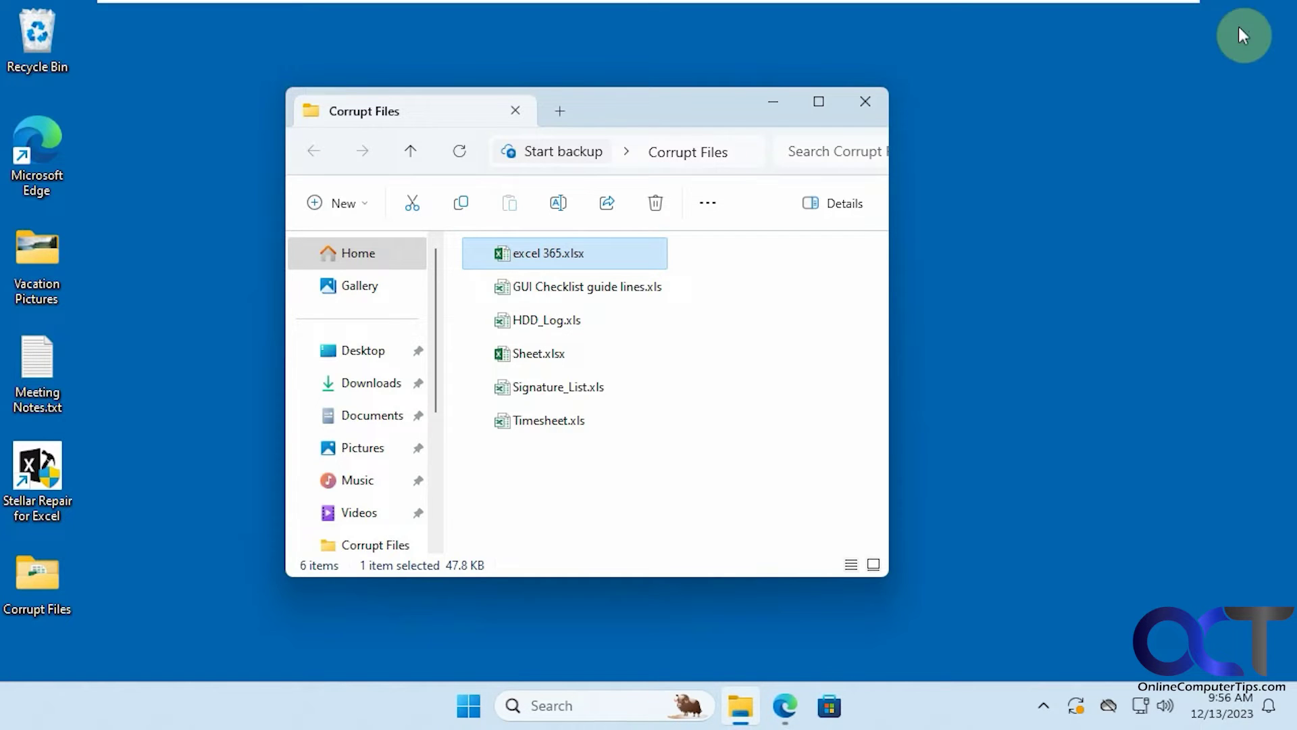
double_click(581, 287)
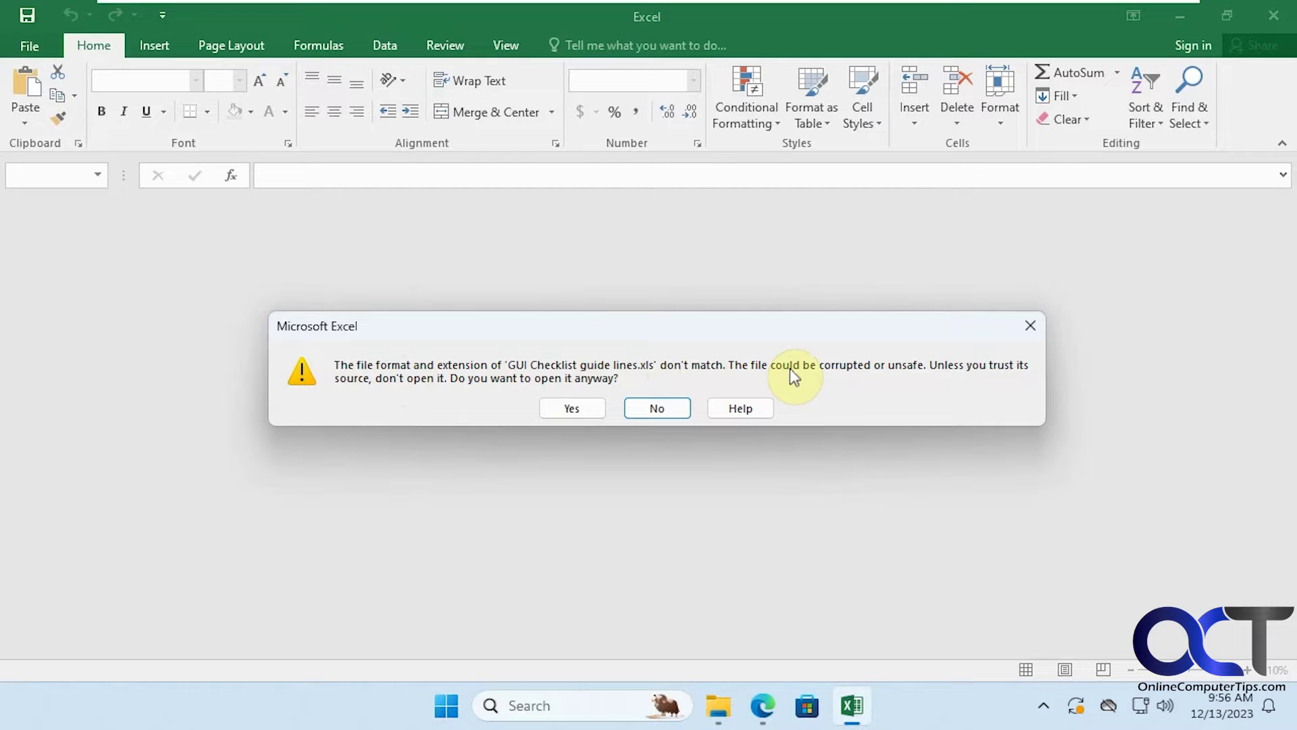
click(568, 407)
scroll(466, 405, down, 3)
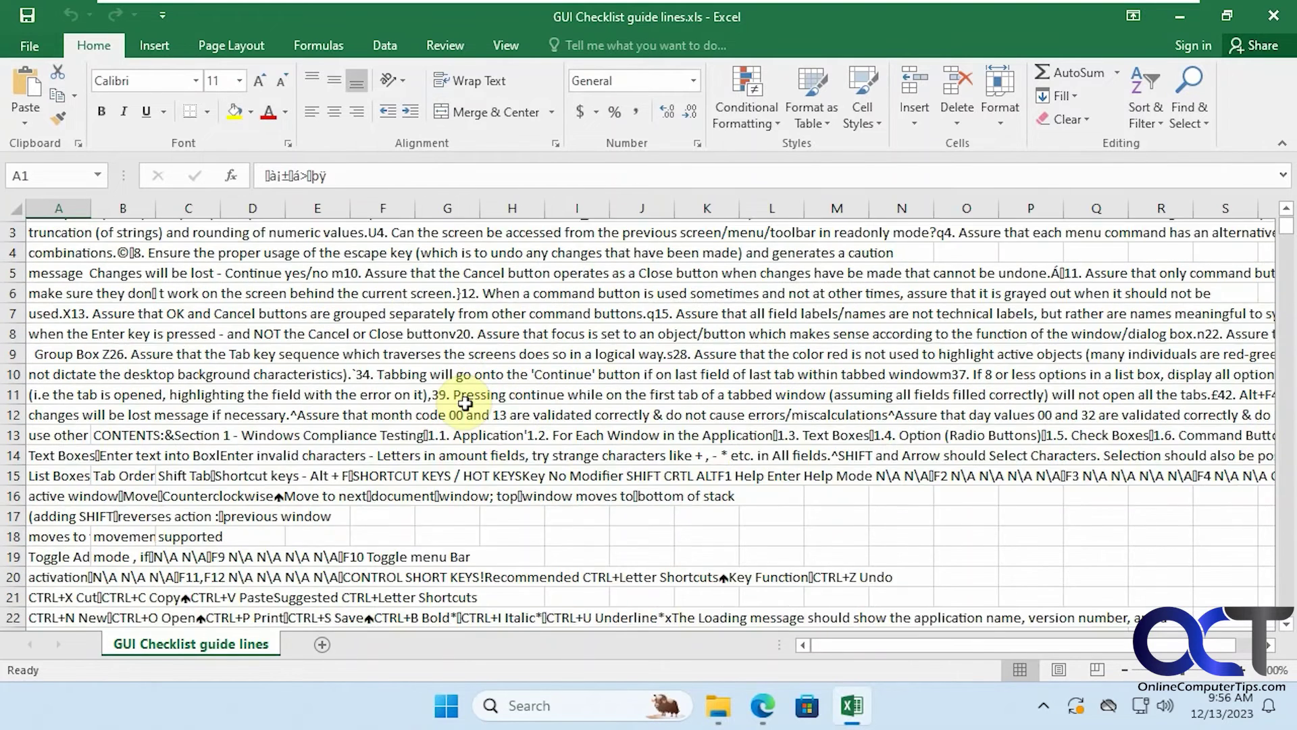
scroll(290, 466, down, 3)
scroll(289, 435, up, 5)
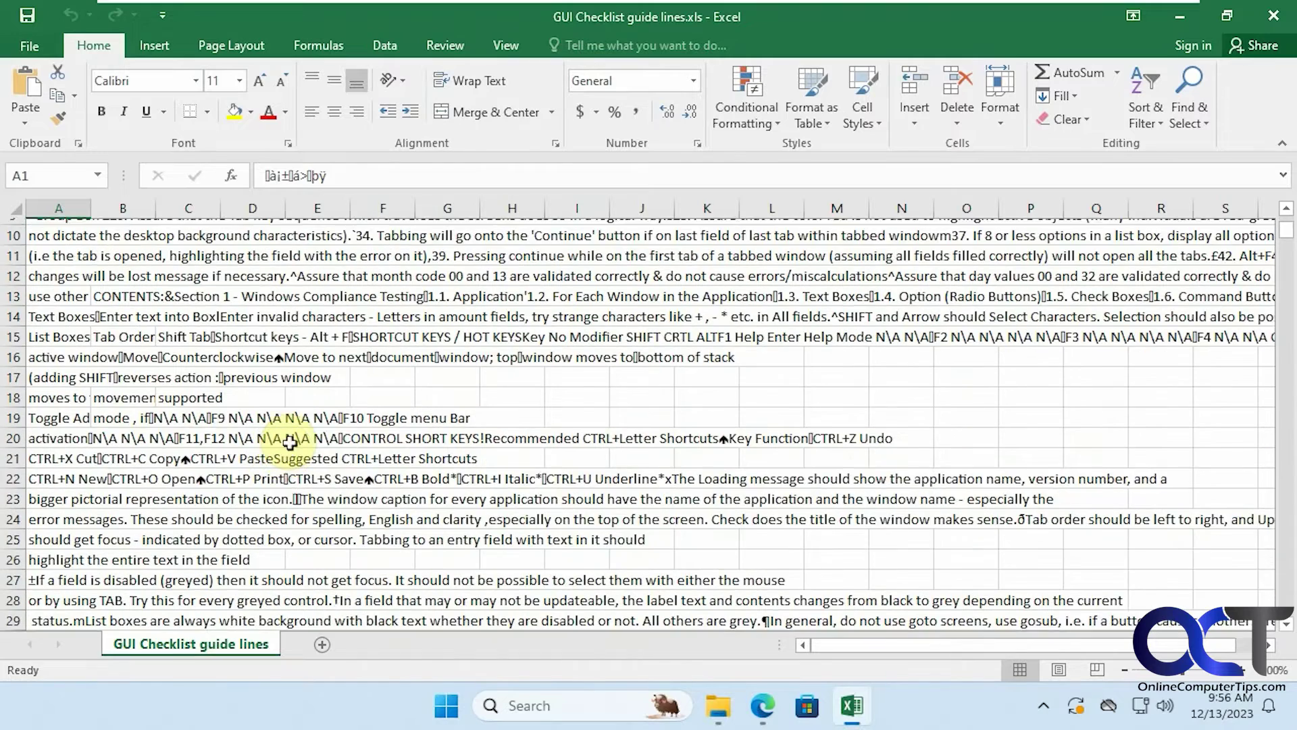
click(1274, 15)
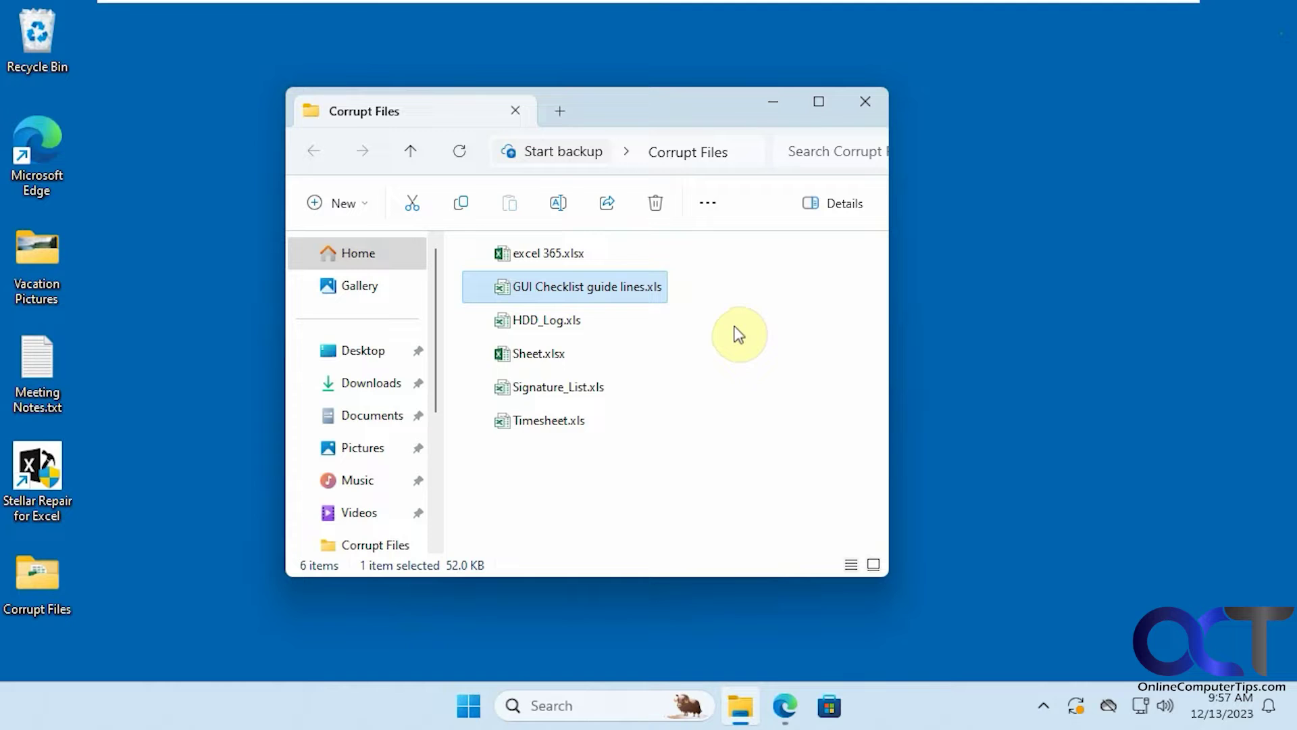
Launch Stellar Repair for Excel and select excel 365.xlsx from Desktop > Corrupt Files.
double_click(53, 466)
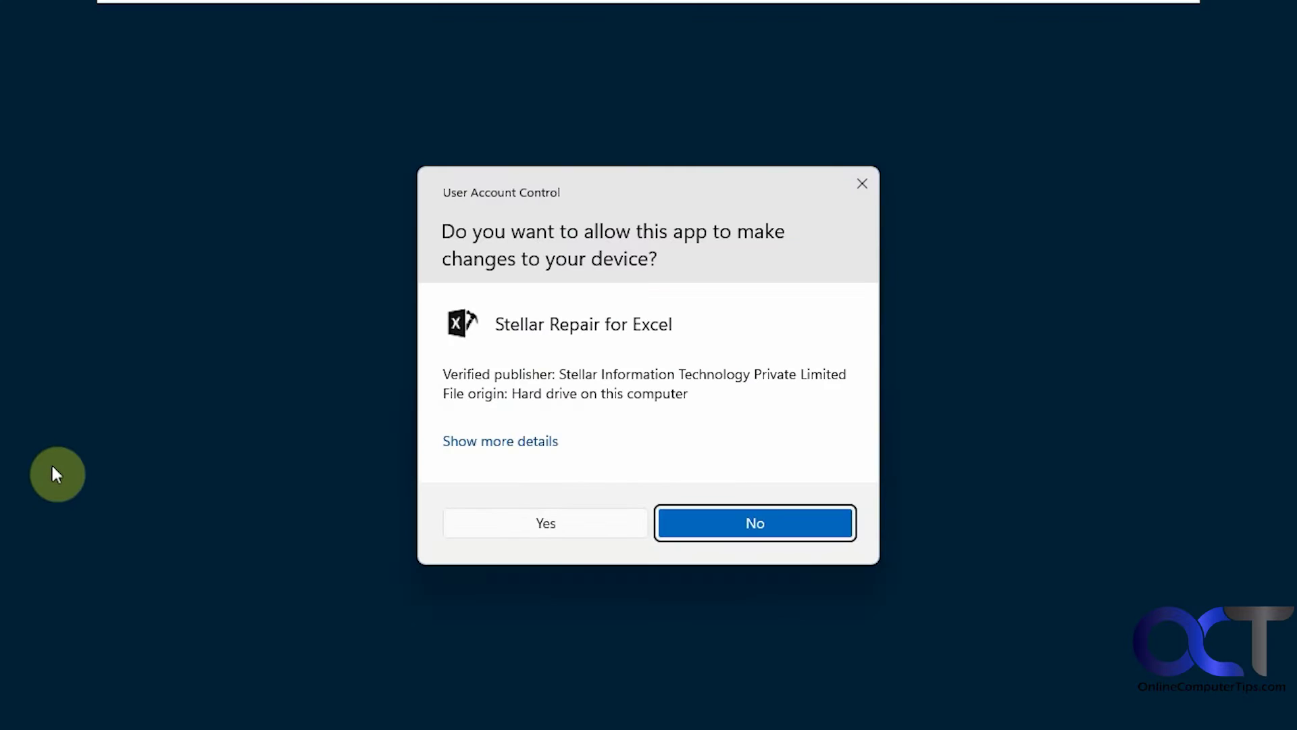
click(523, 527)
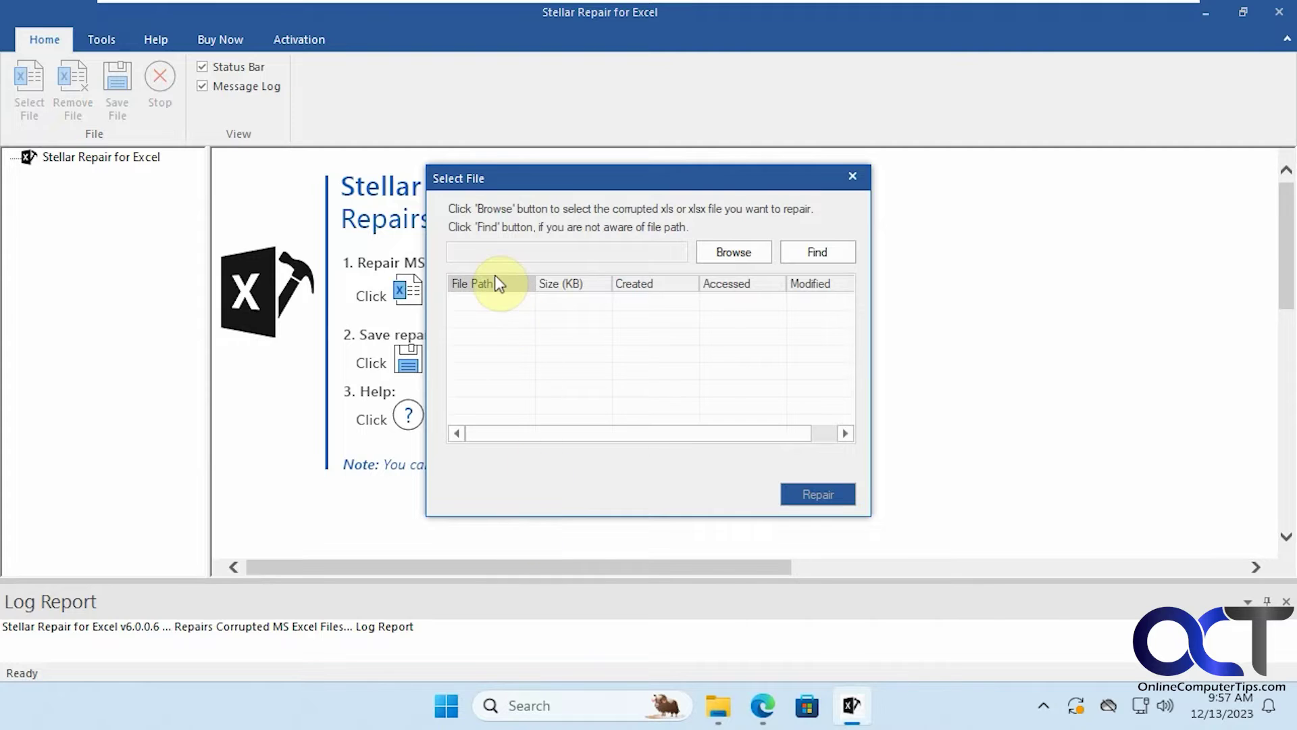
click(723, 254)
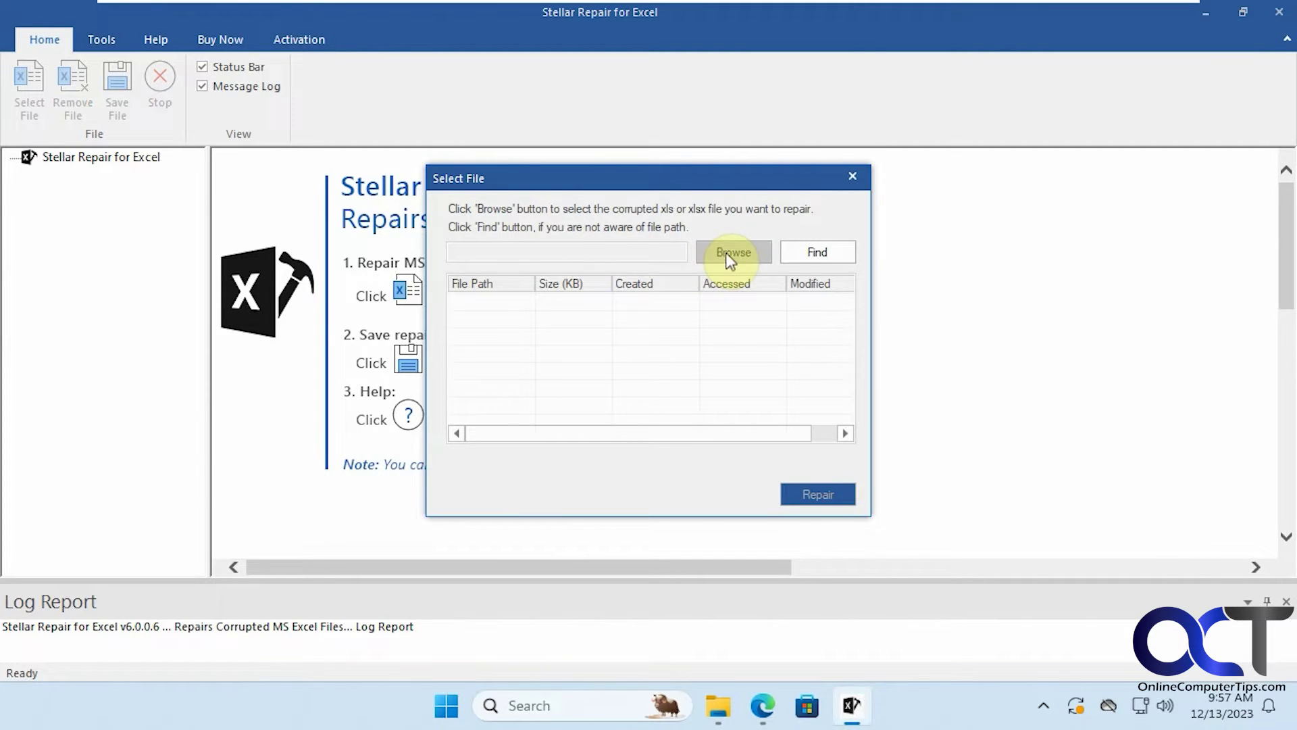
click(352, 321)
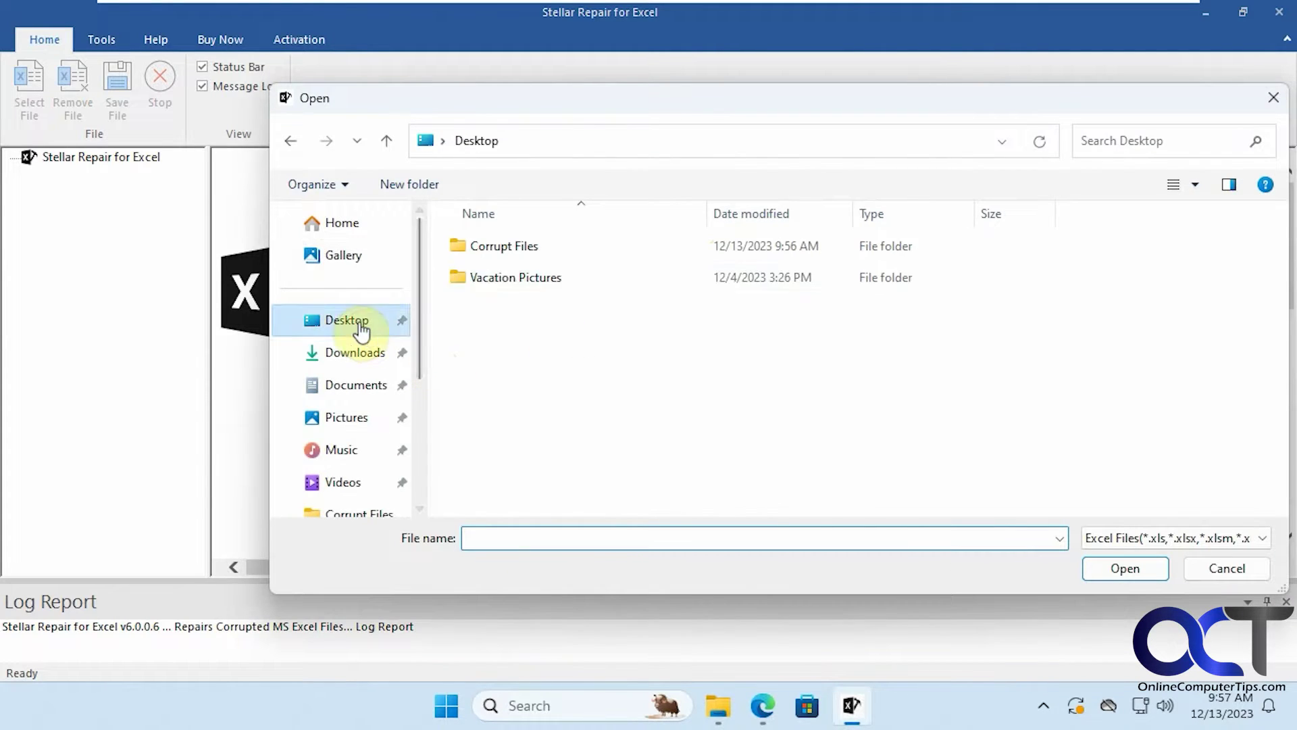
double_click(464, 248)
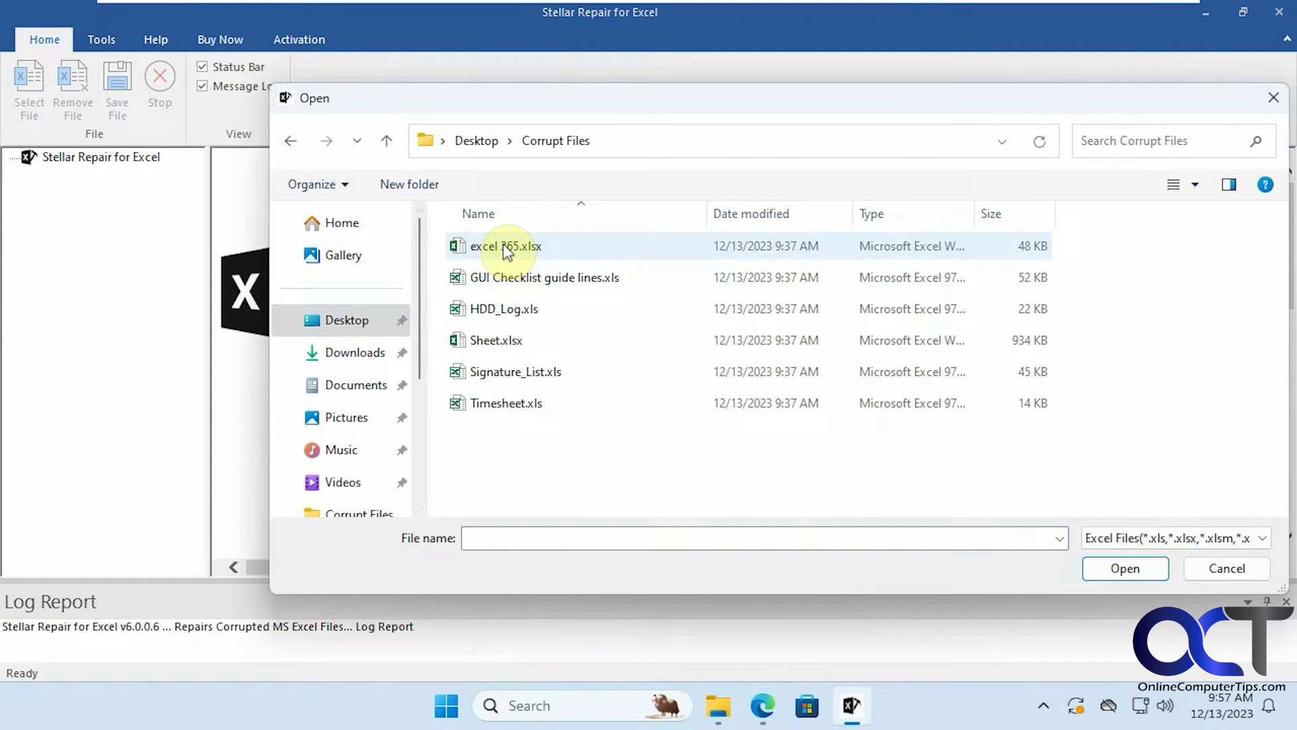
double_click(504, 244)
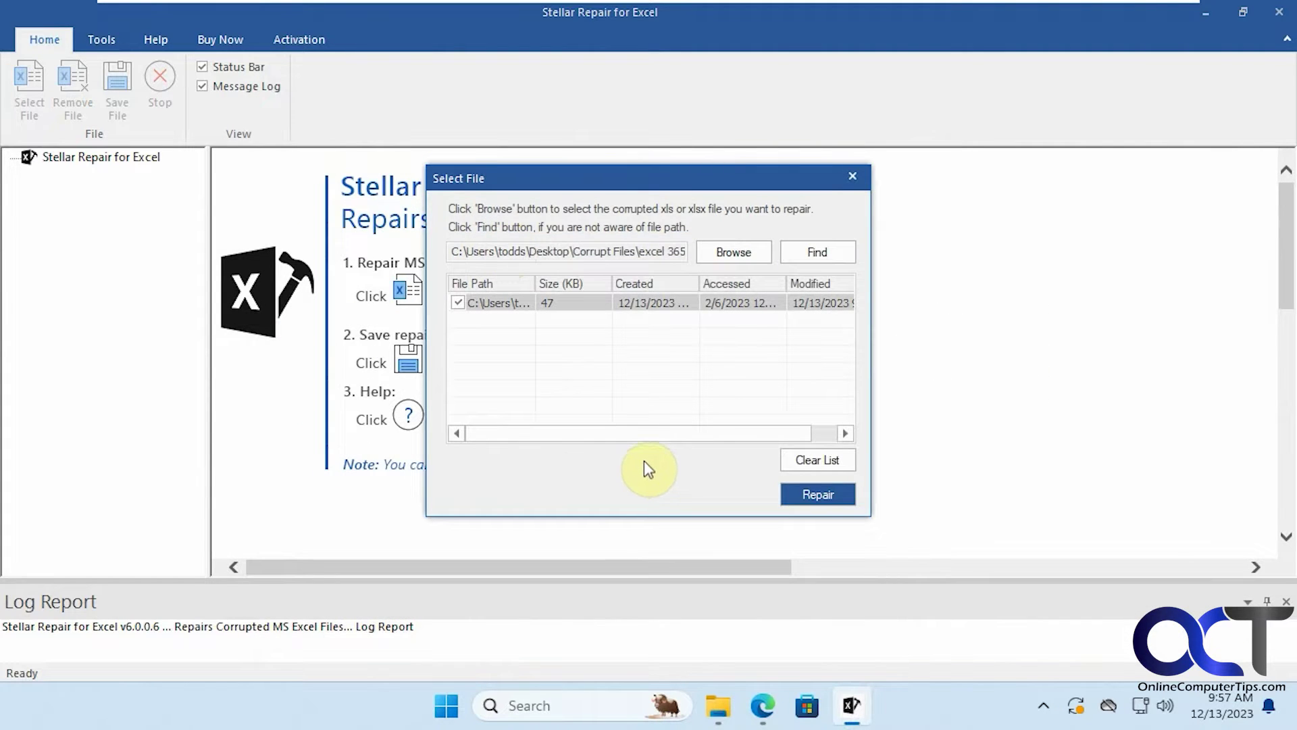
Start repairing excel 365.xlsx and let the Repairing Status finish.
click(816, 494)
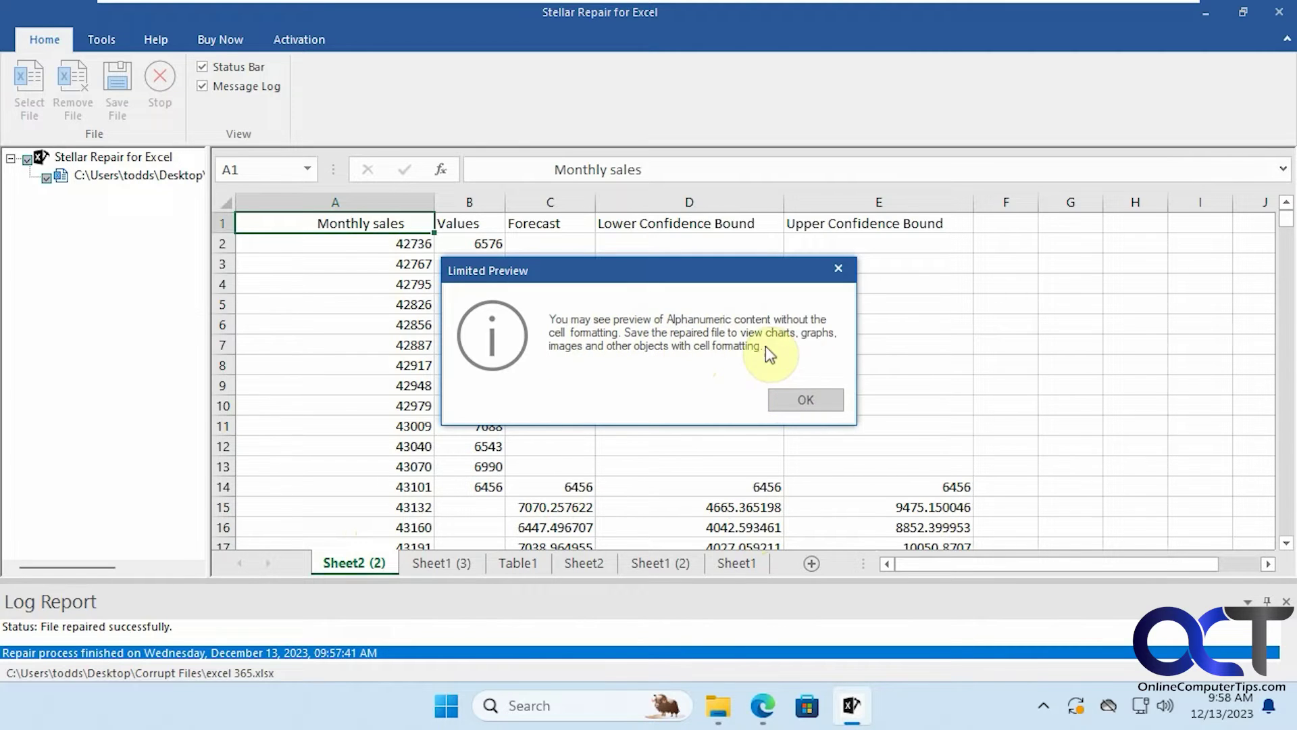
Dismiss the Limited Preview notice, browse the Sheet1 (3), Table1 and Sheet2 (2) previews, and choose Save File.
click(805, 398)
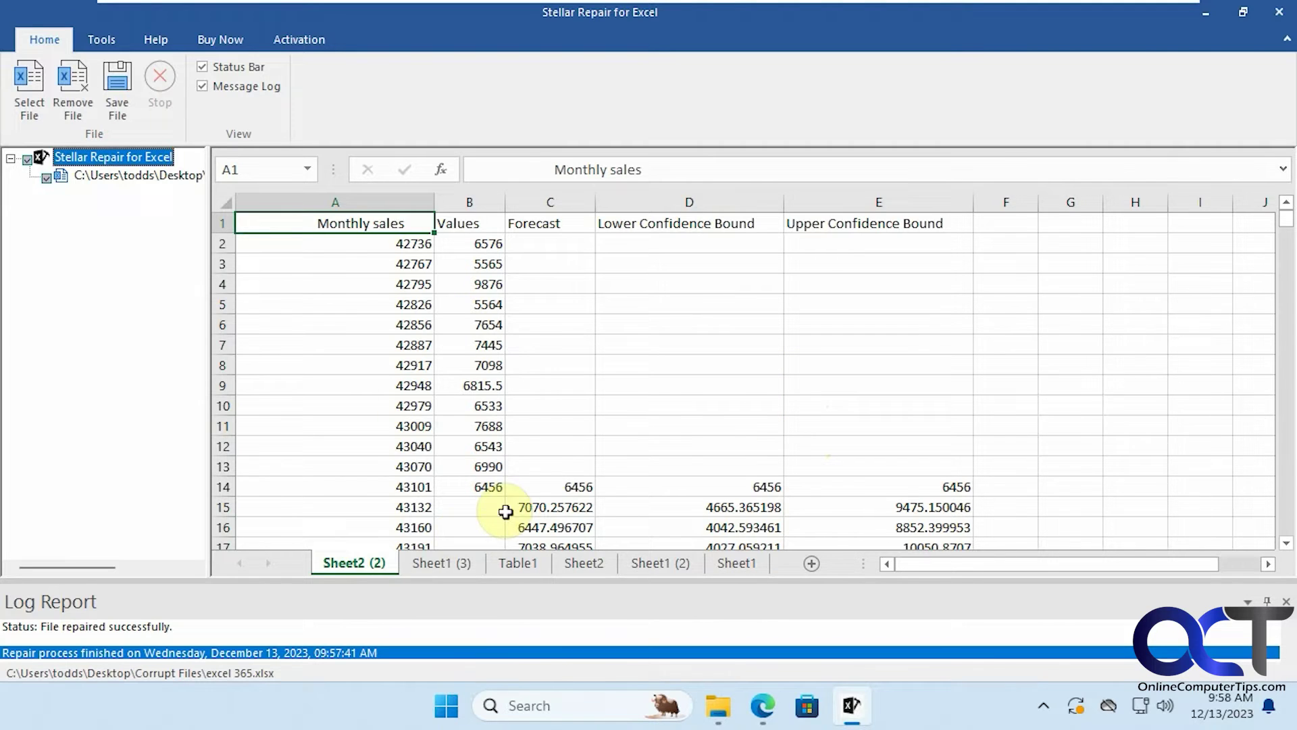
click(446, 562)
click(521, 563)
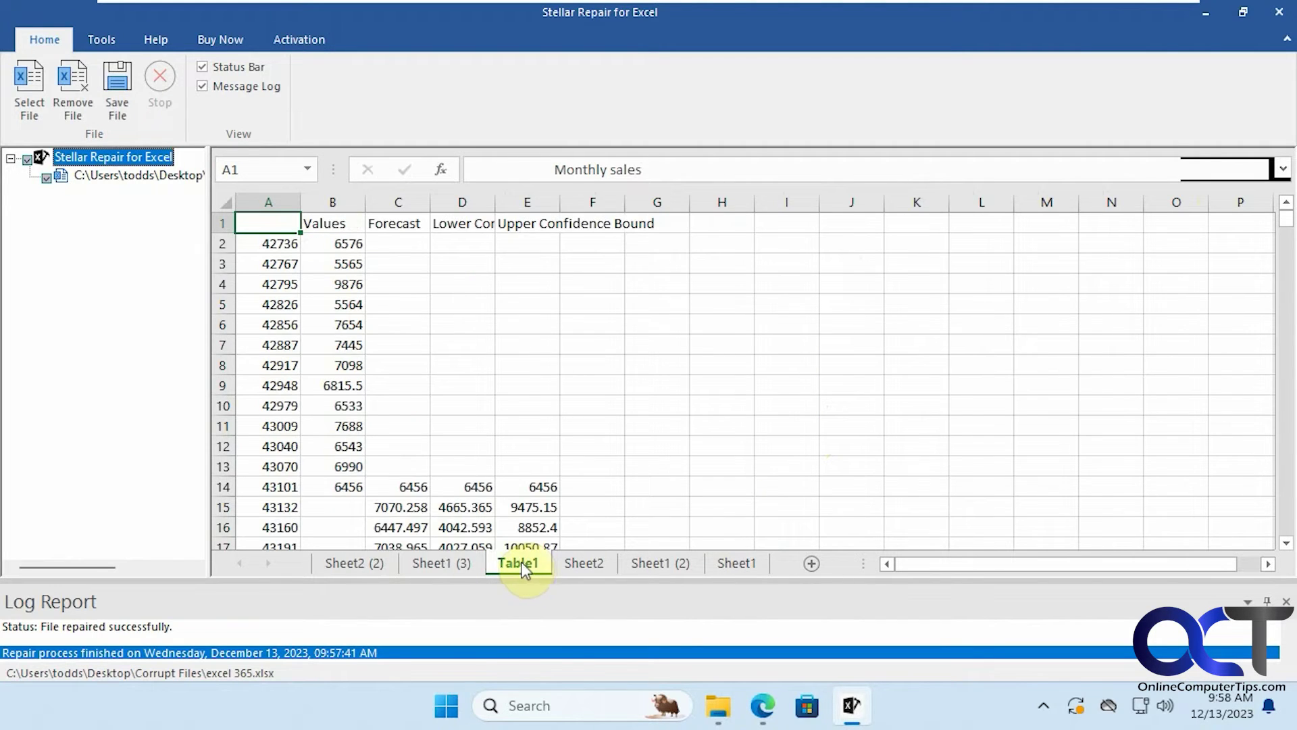
click(364, 562)
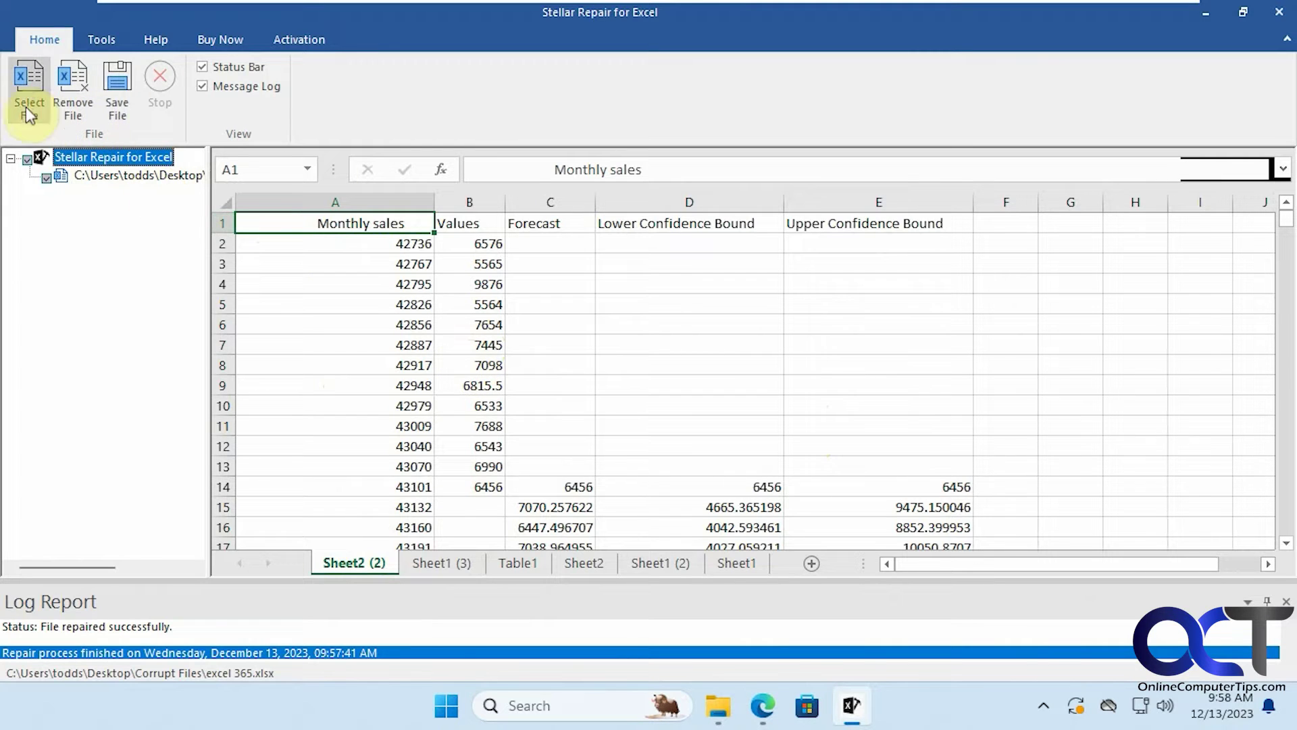
click(119, 101)
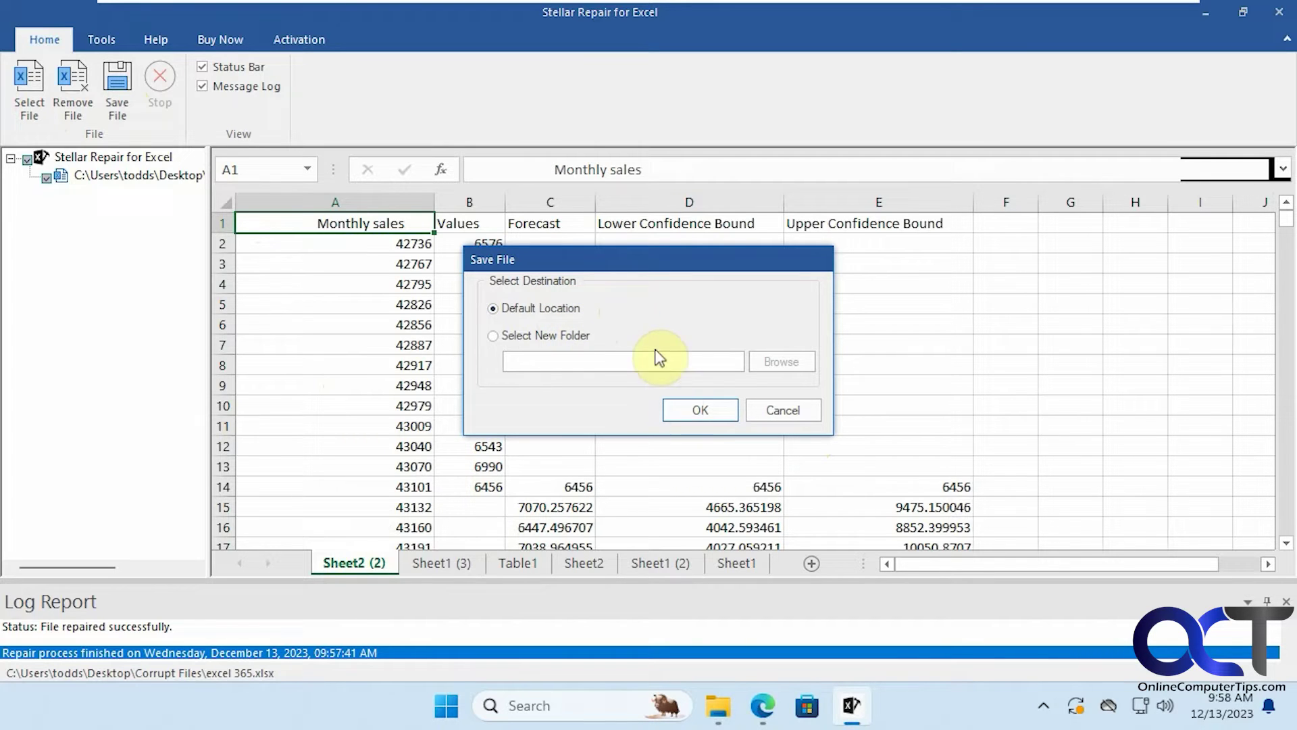
Save the repaired workbook to the Default Location.
click(700, 410)
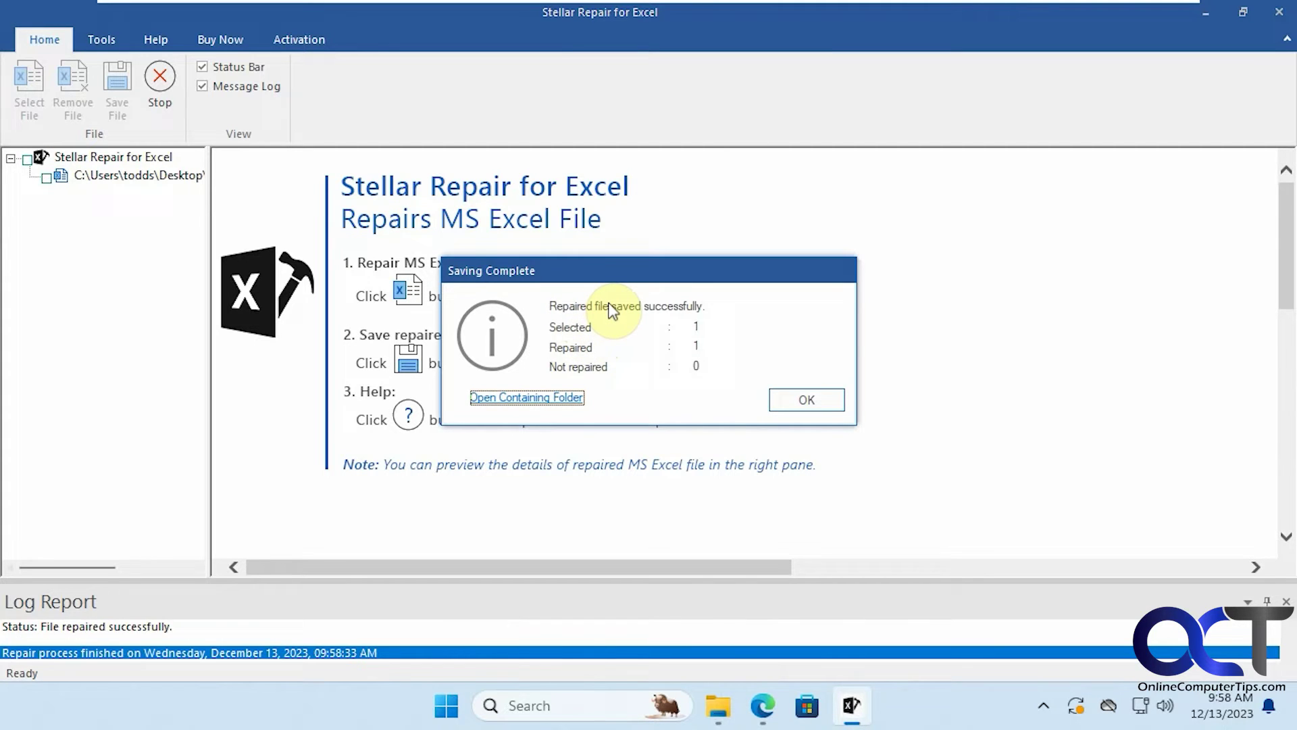
Open Repaired_1_excel 365.xlsx from its folder and check the Sheet1 (3) and Sheet2 (2) sheets.
click(538, 397)
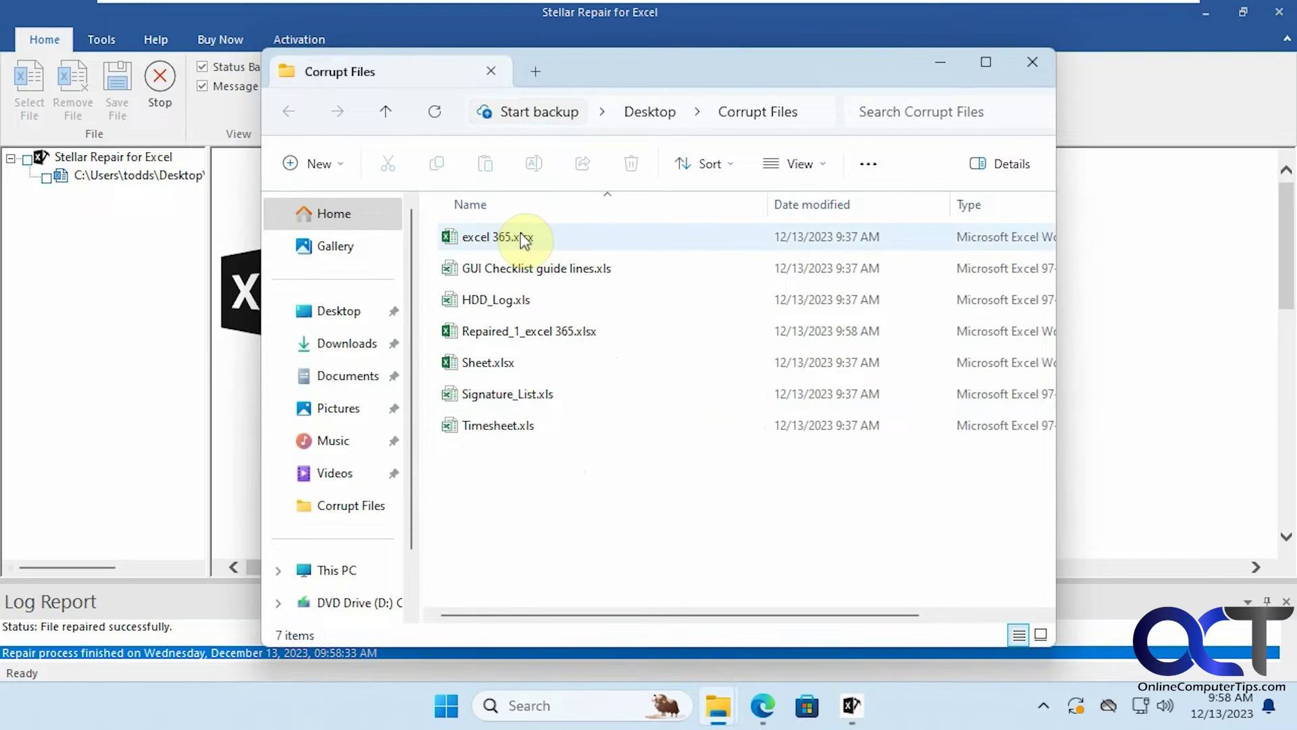
double_click(533, 336)
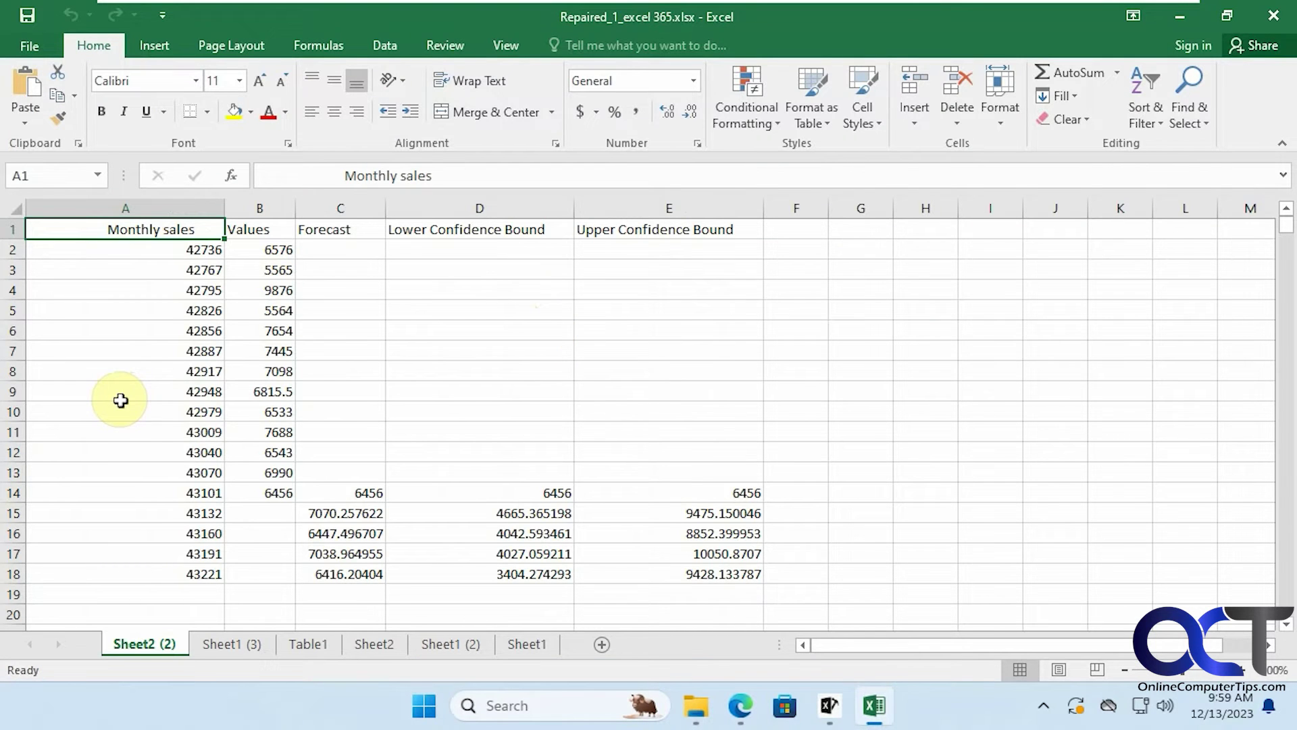
click(233, 645)
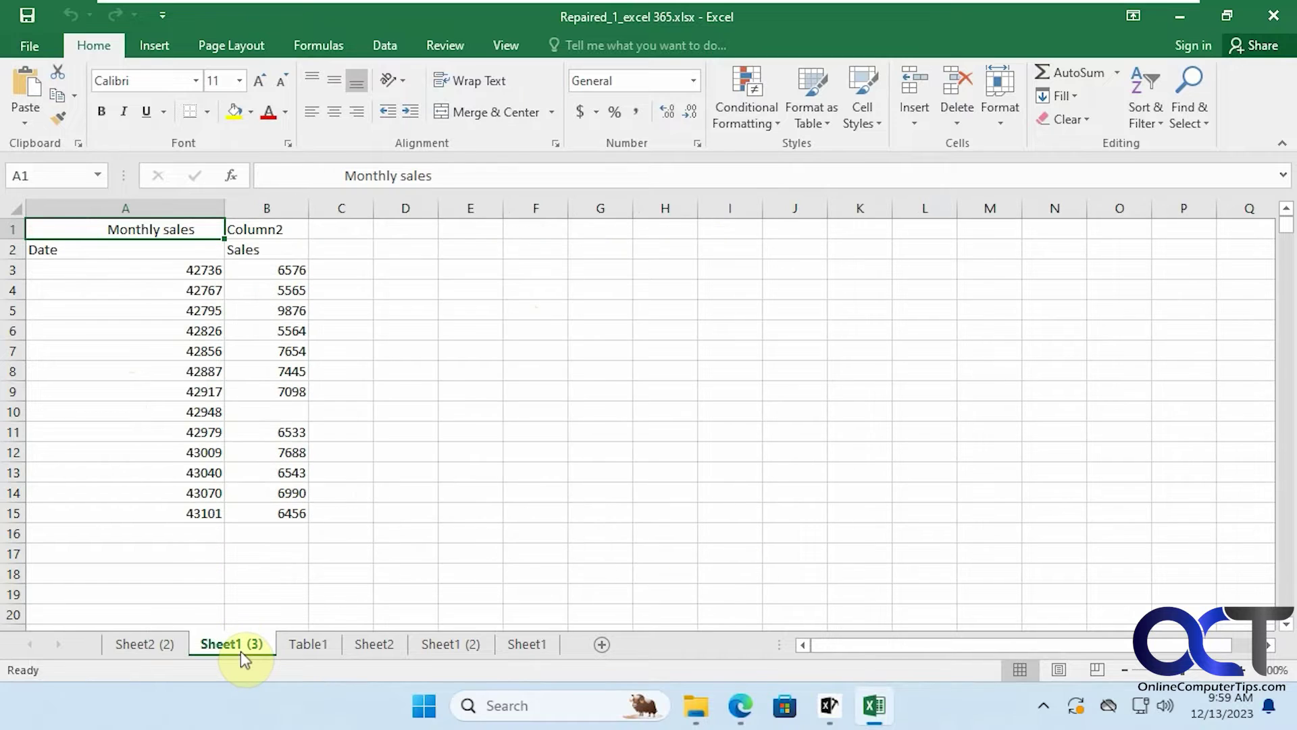
click(168, 646)
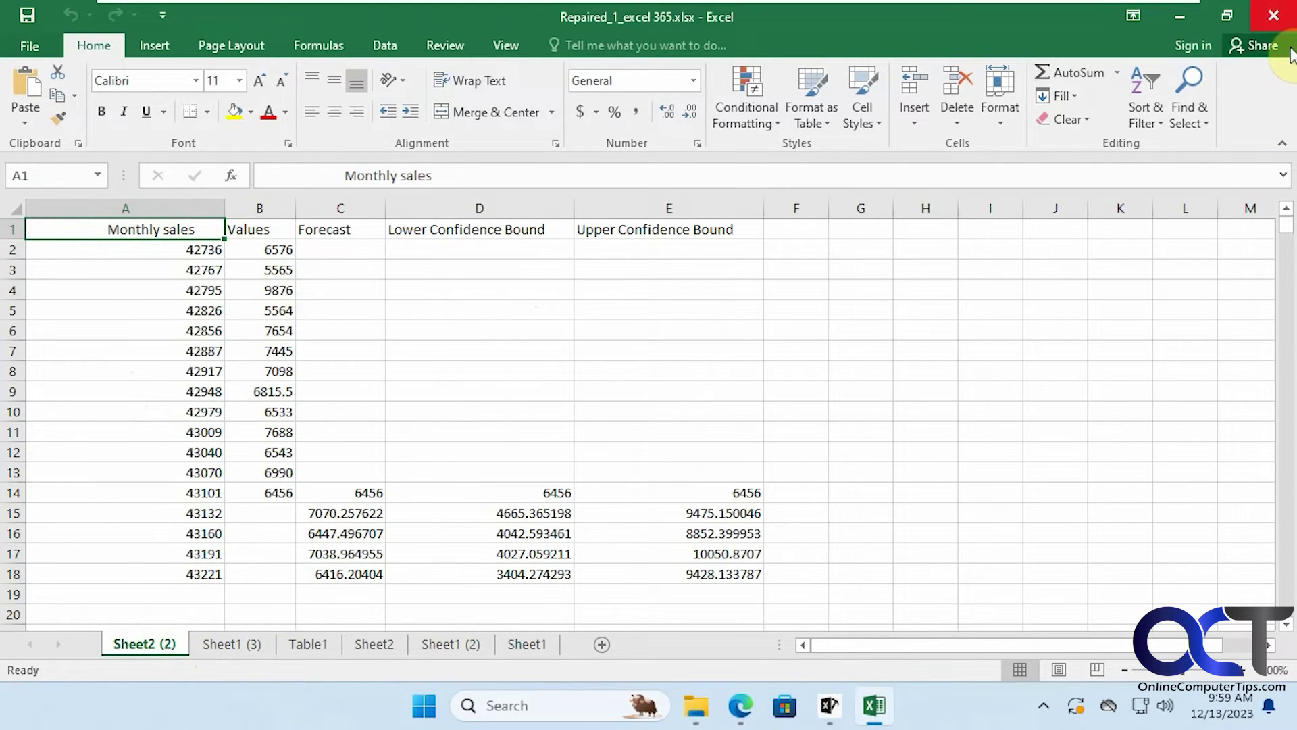
Close the repaired workbook and its folder, and dismiss the Saving Complete summary.
click(1286, 22)
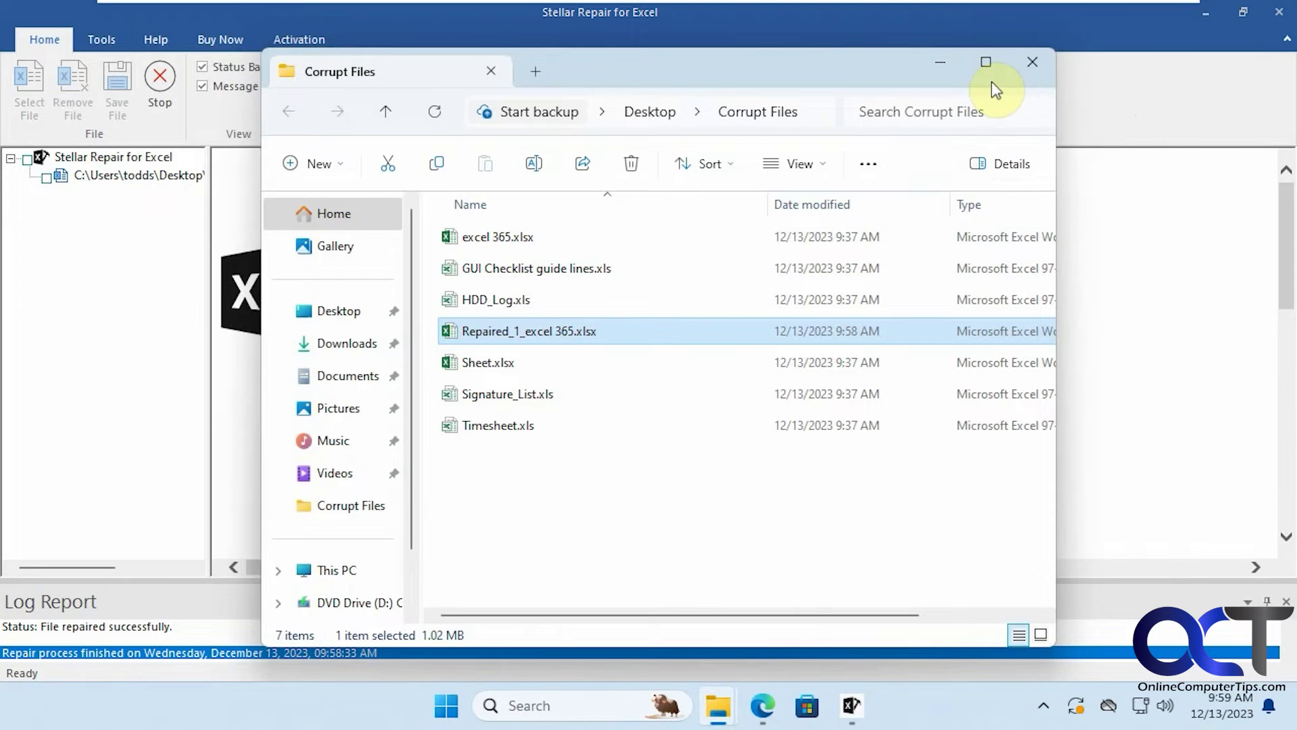
click(947, 65)
click(785, 399)
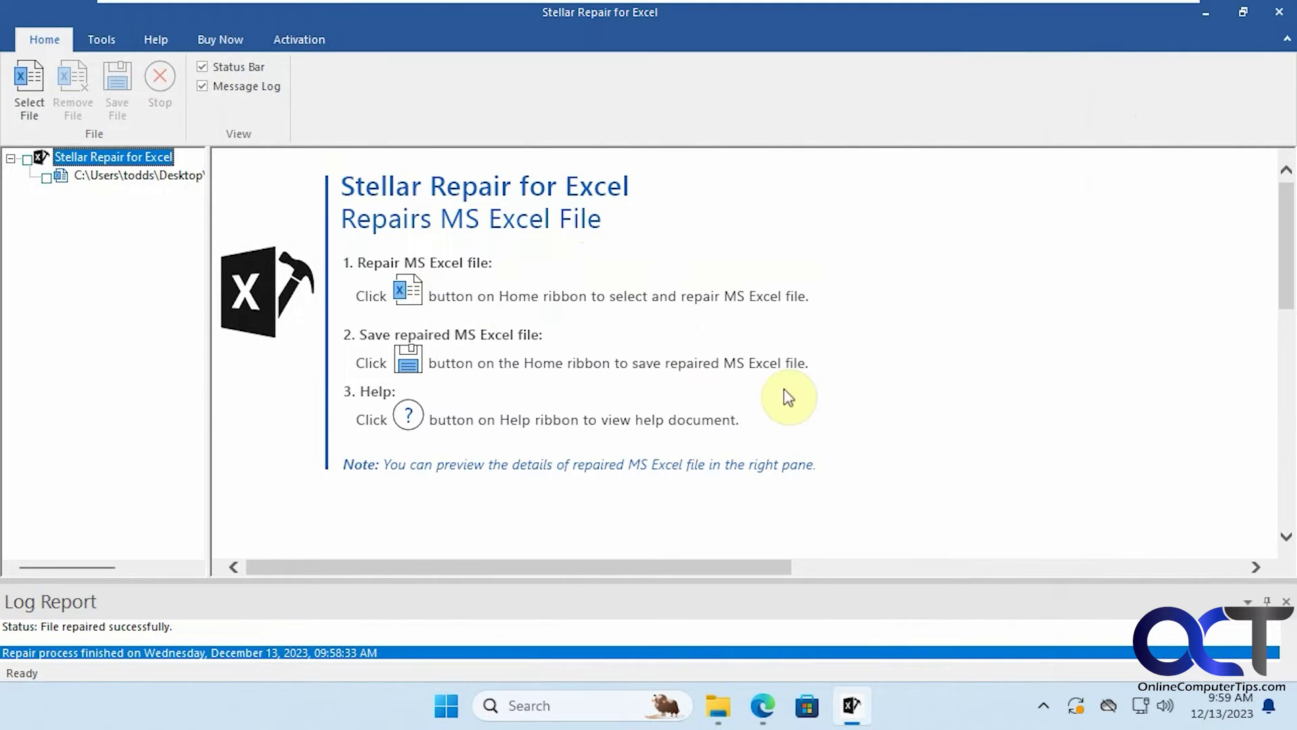
Select GUI Checklist guide lines.xls in Stellar Repair and run the repair.
click(29, 86)
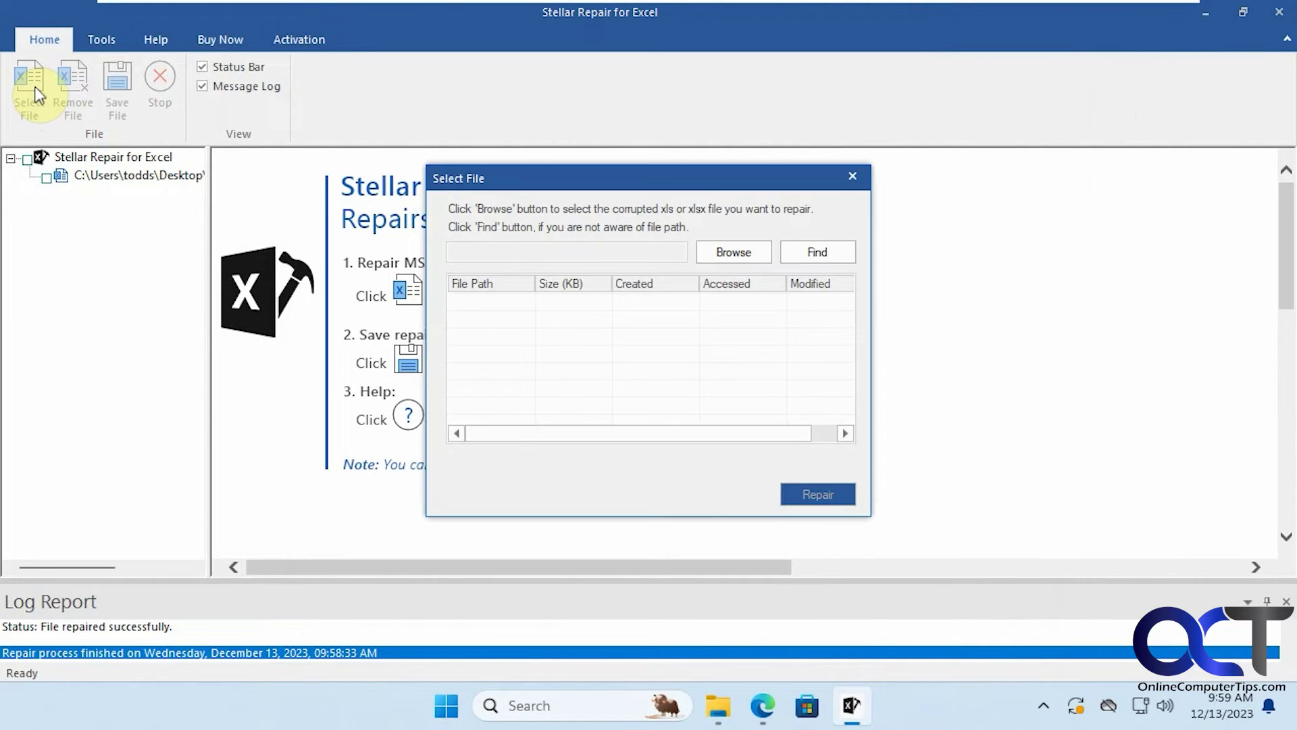
click(741, 257)
double_click(590, 279)
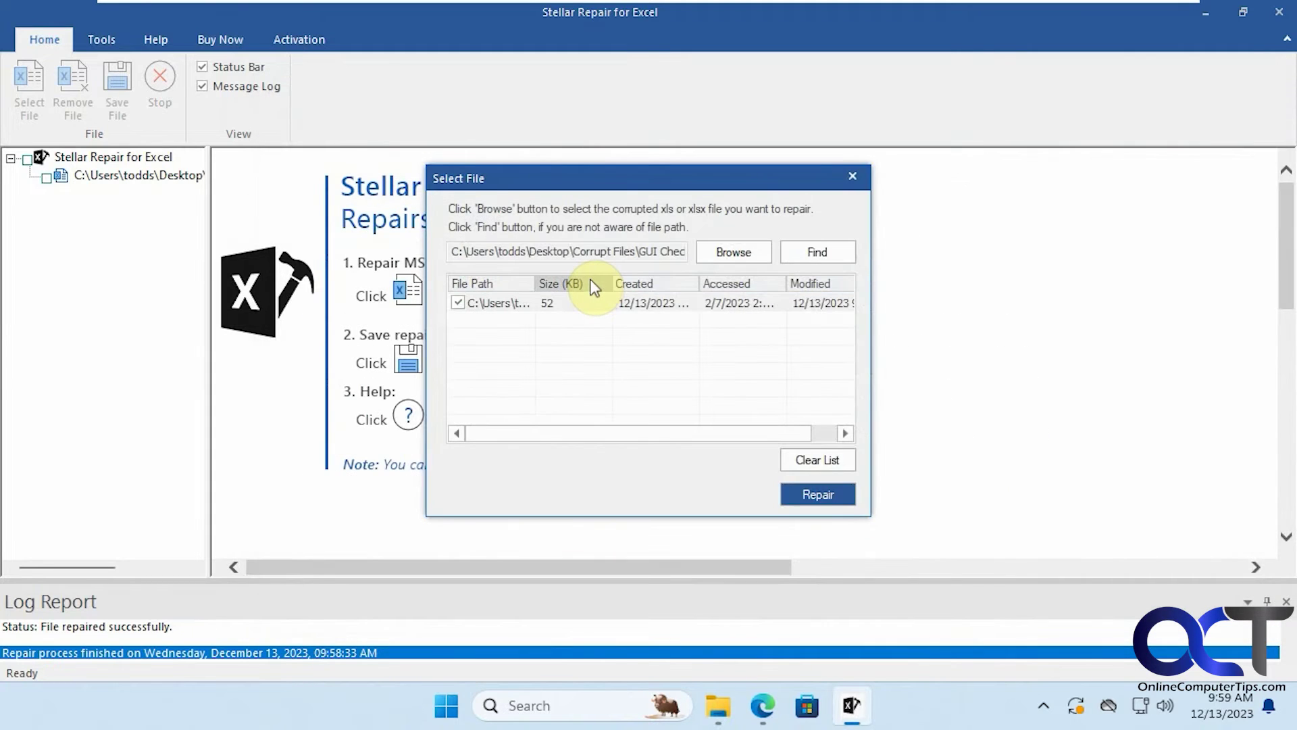
click(816, 494)
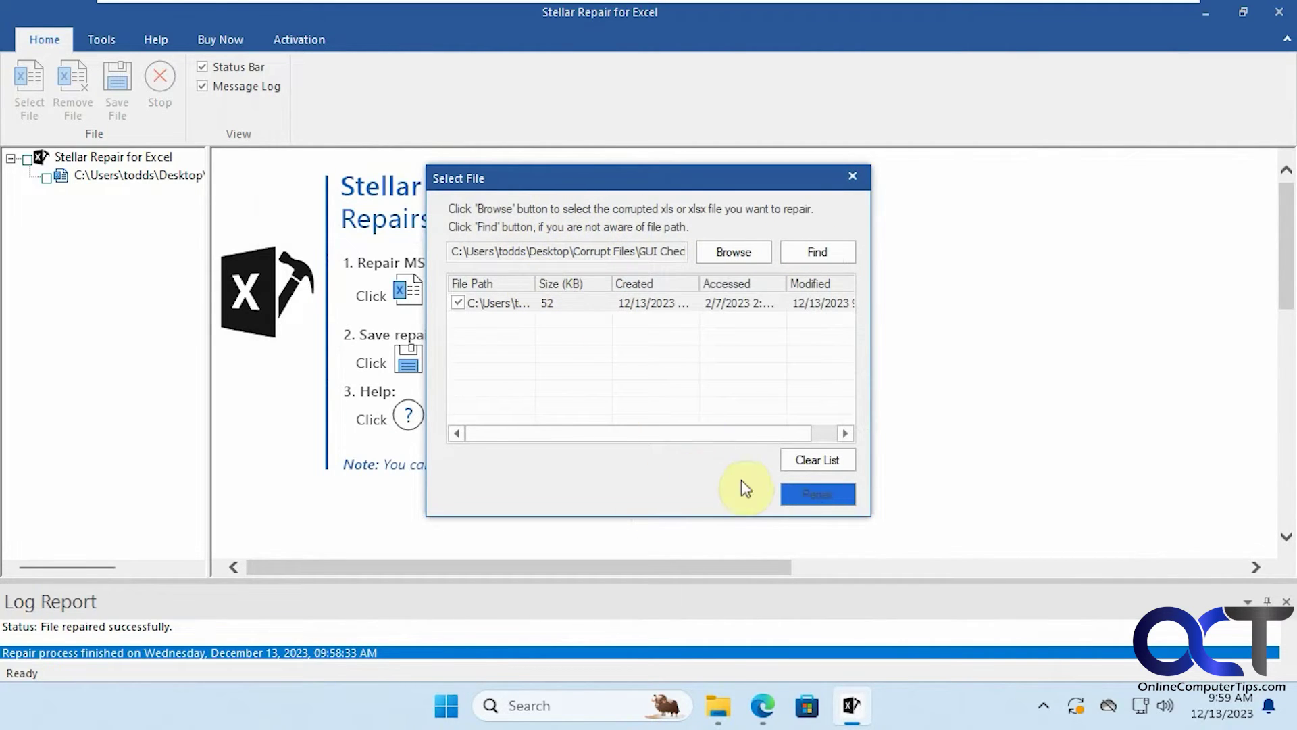
click(813, 494)
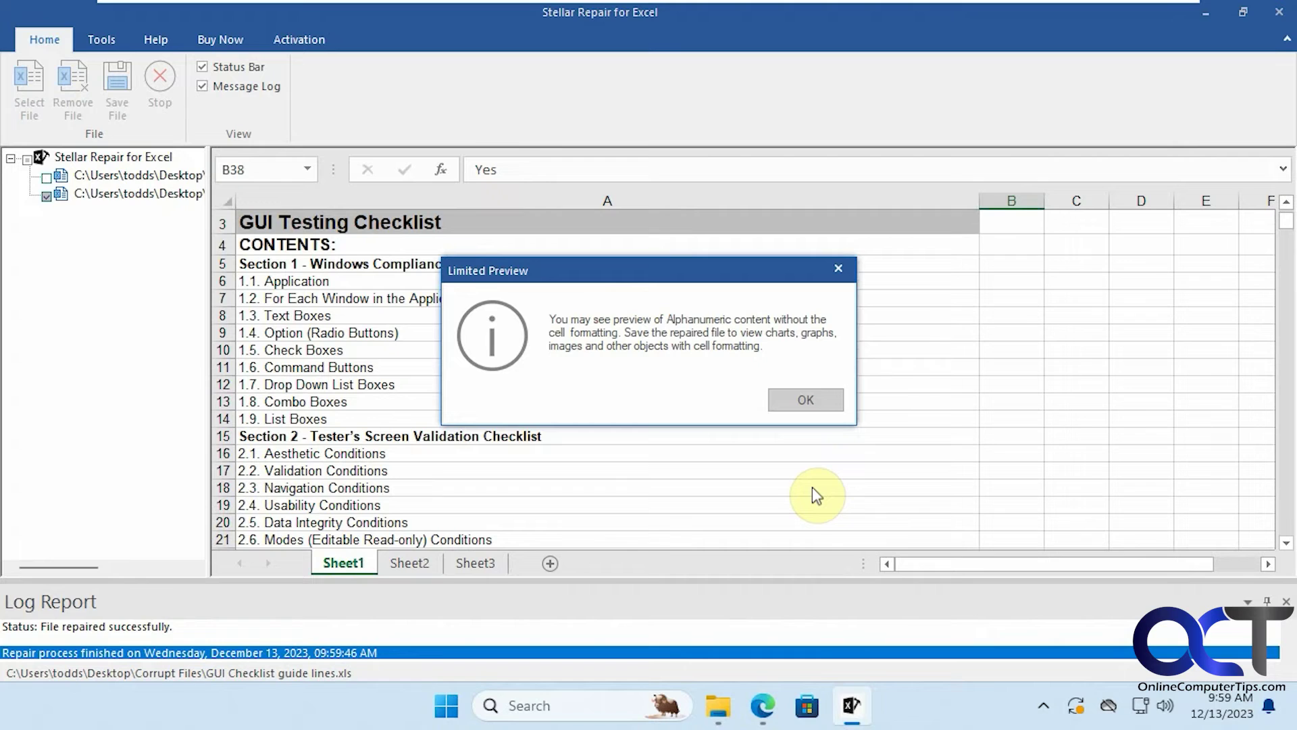
Dismiss the preview notice, view Sheet2, Sheet3 and Sheet1, and widen the file list pane.
click(808, 401)
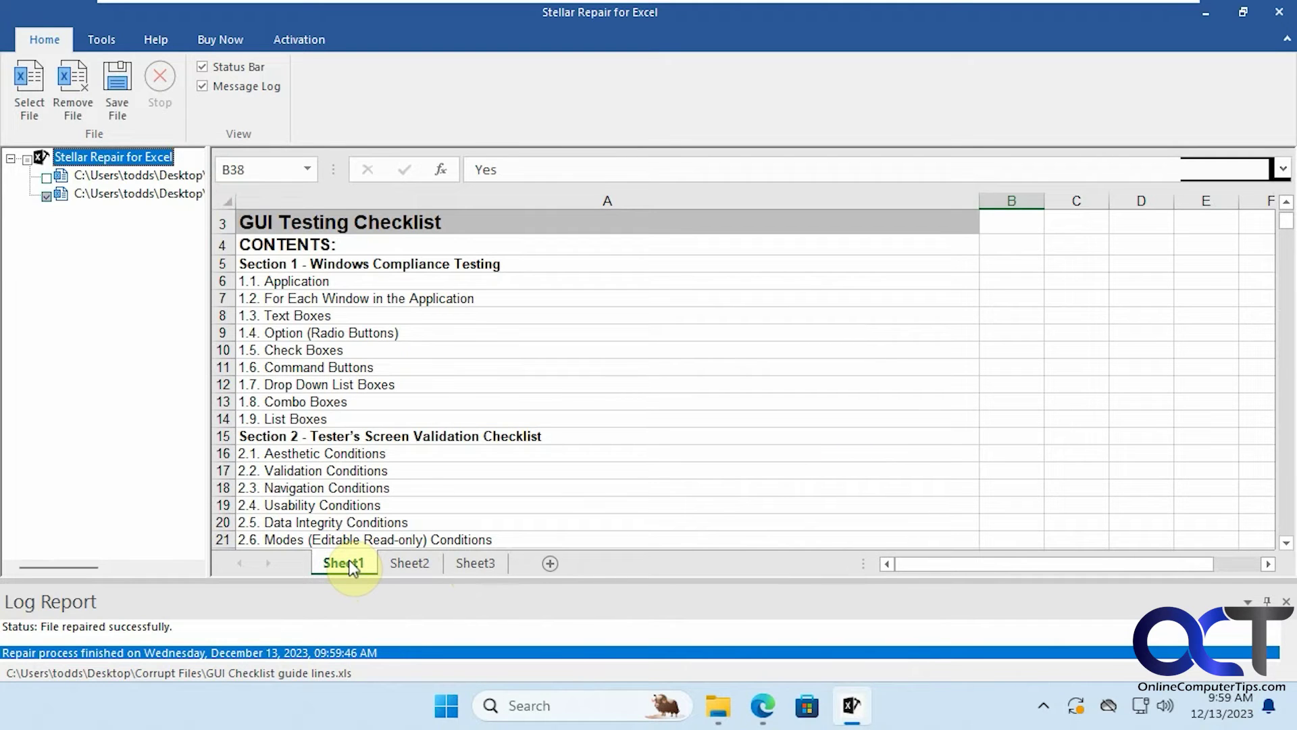
click(409, 563)
click(477, 564)
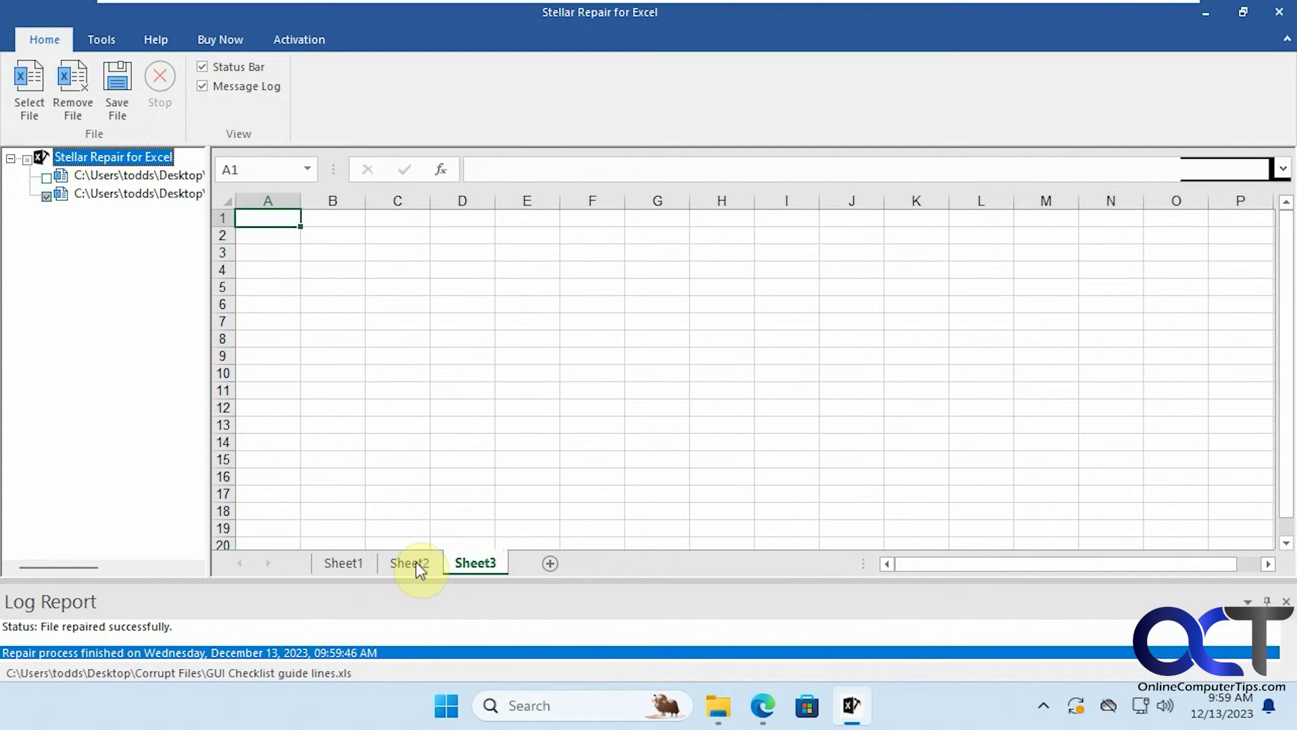
click(343, 565)
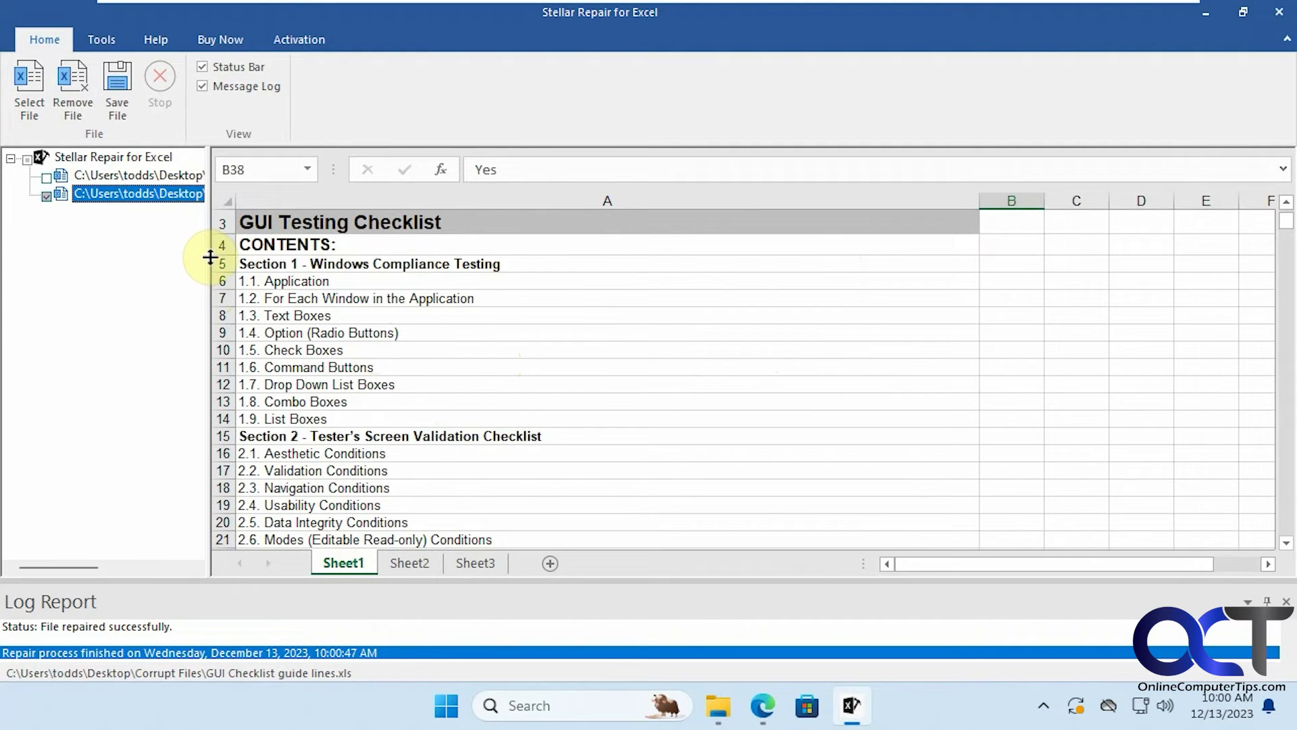
drag(210, 257, 305, 267)
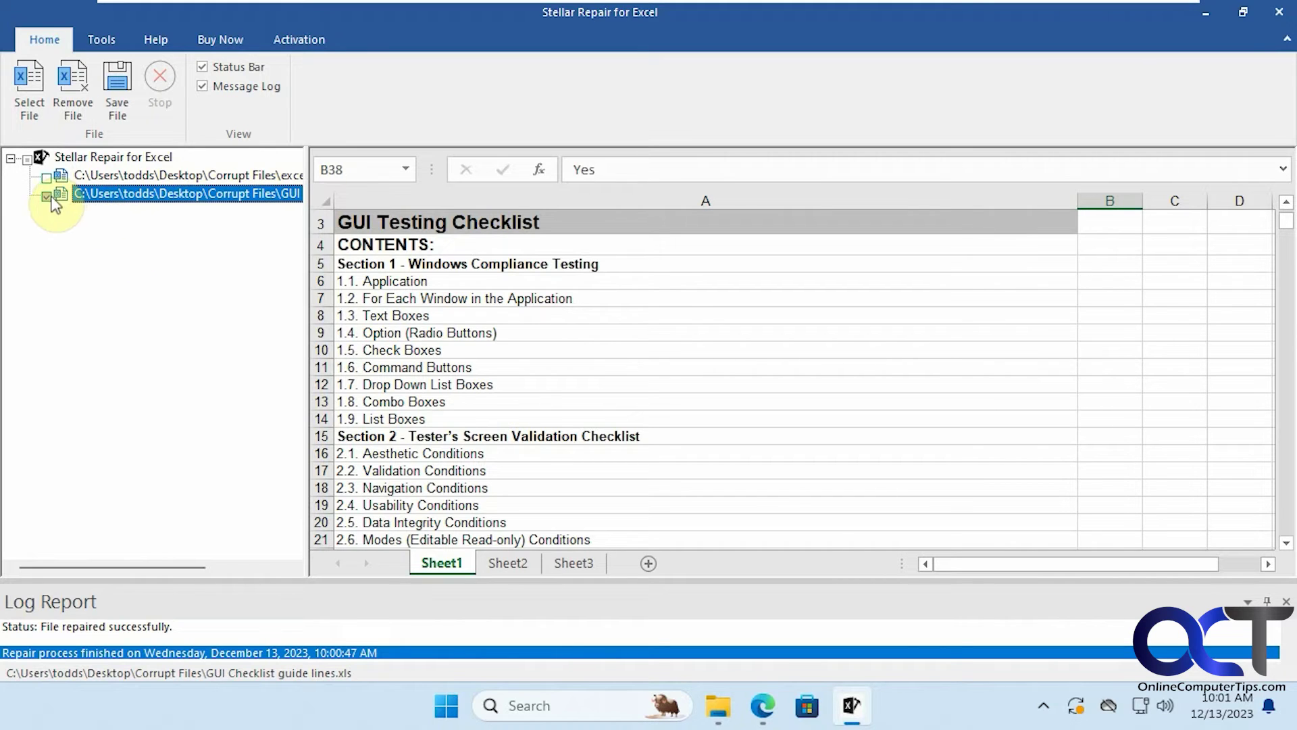
Save the repaired checklist to the Default Location, then open Repaired_1_GUI Checklist guide lines.xls in Excel.
click(119, 99)
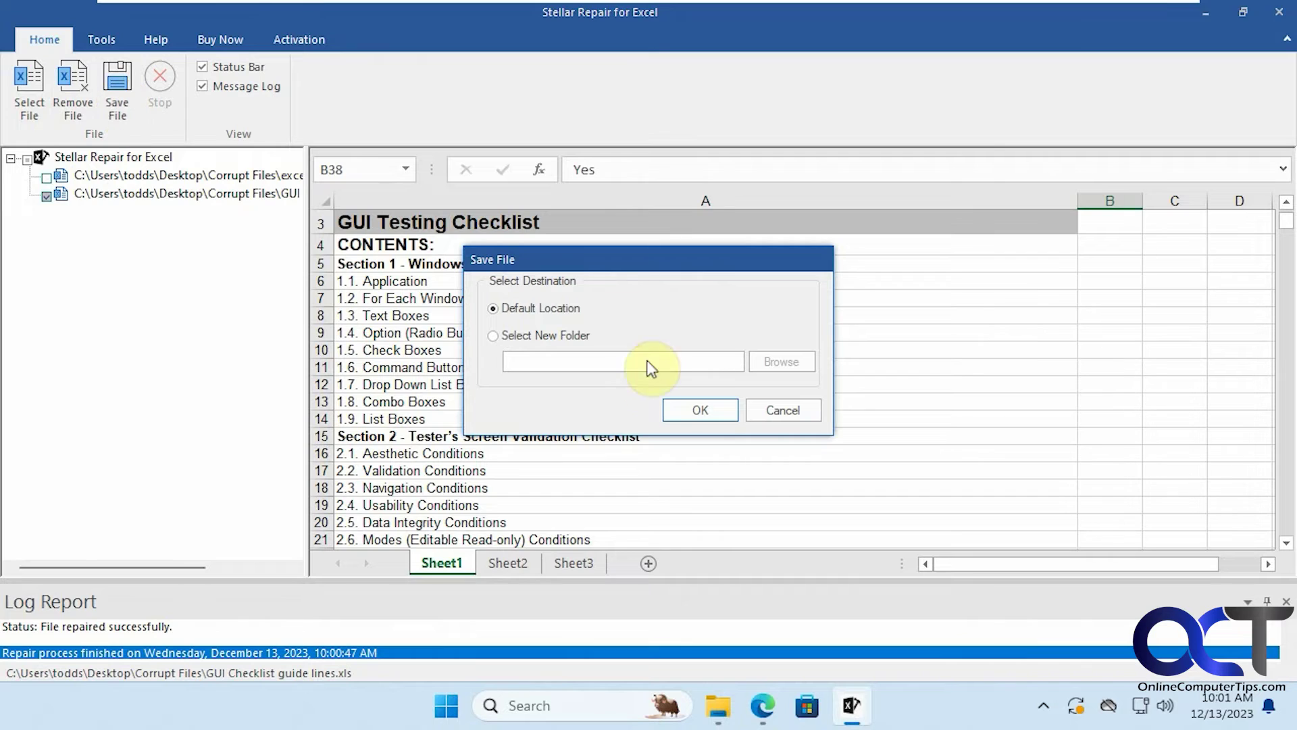
click(696, 409)
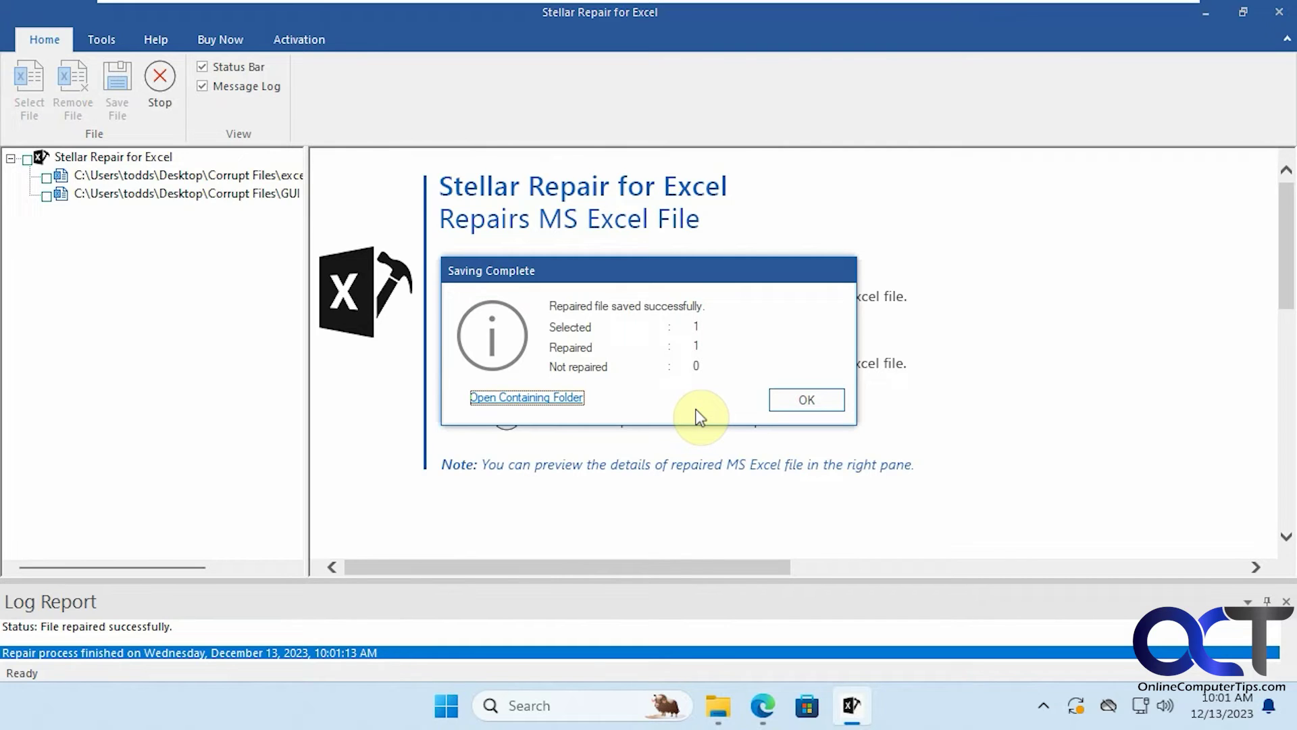
click(548, 401)
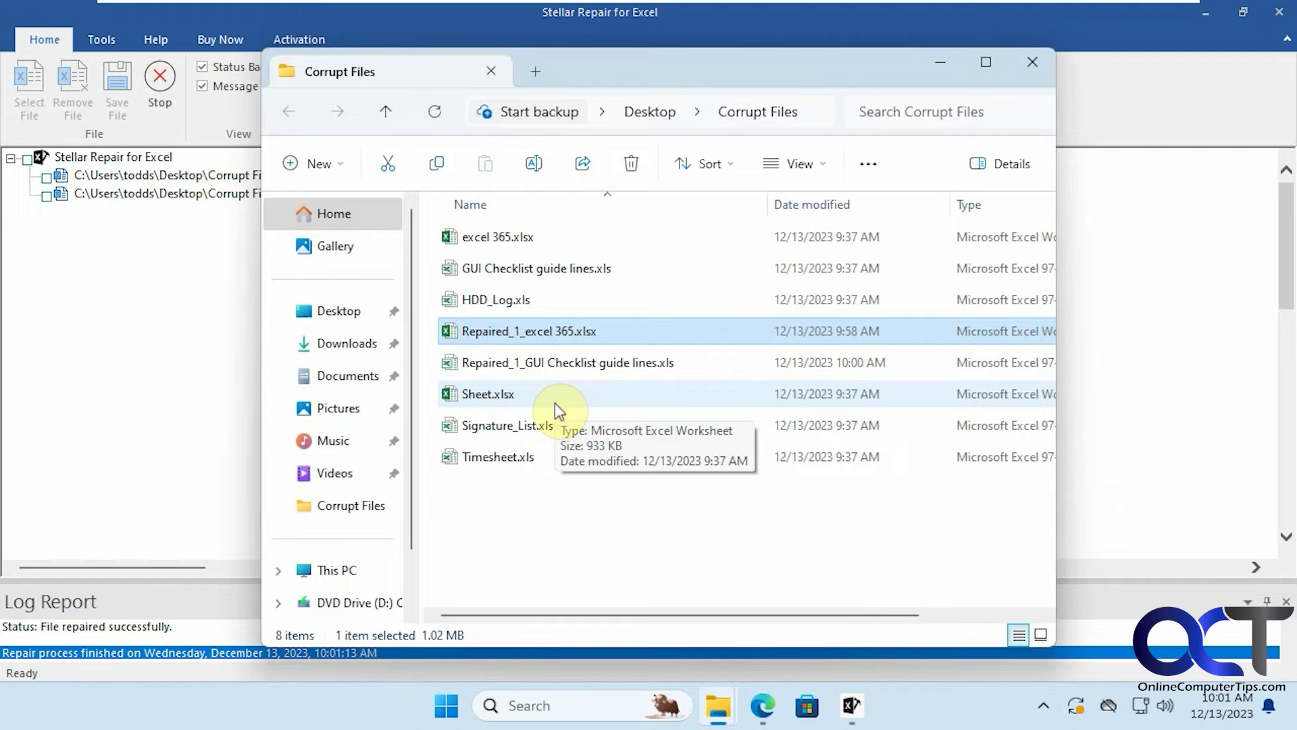
double_click(555, 364)
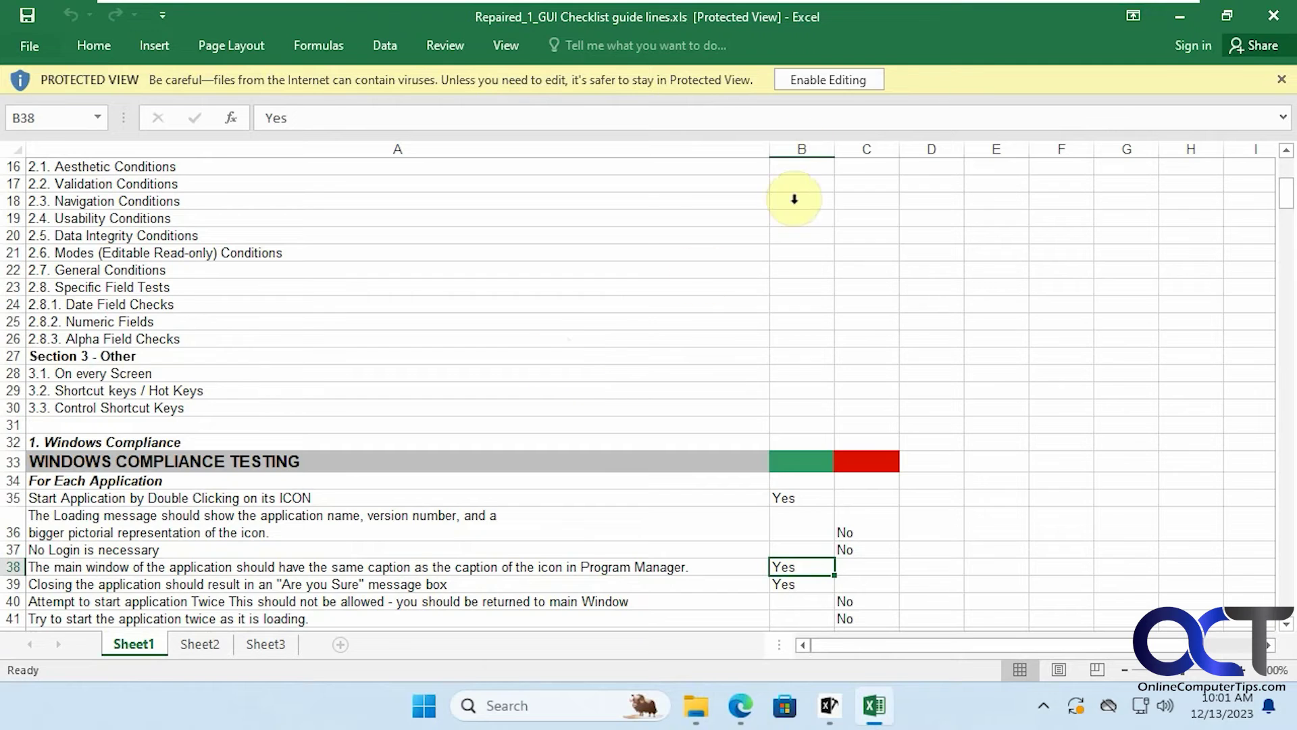
Enable editing on the repaired checklist, then confirm Sheet2 is empty and Sheet1 holds the GUI Testing Checklist.
click(825, 80)
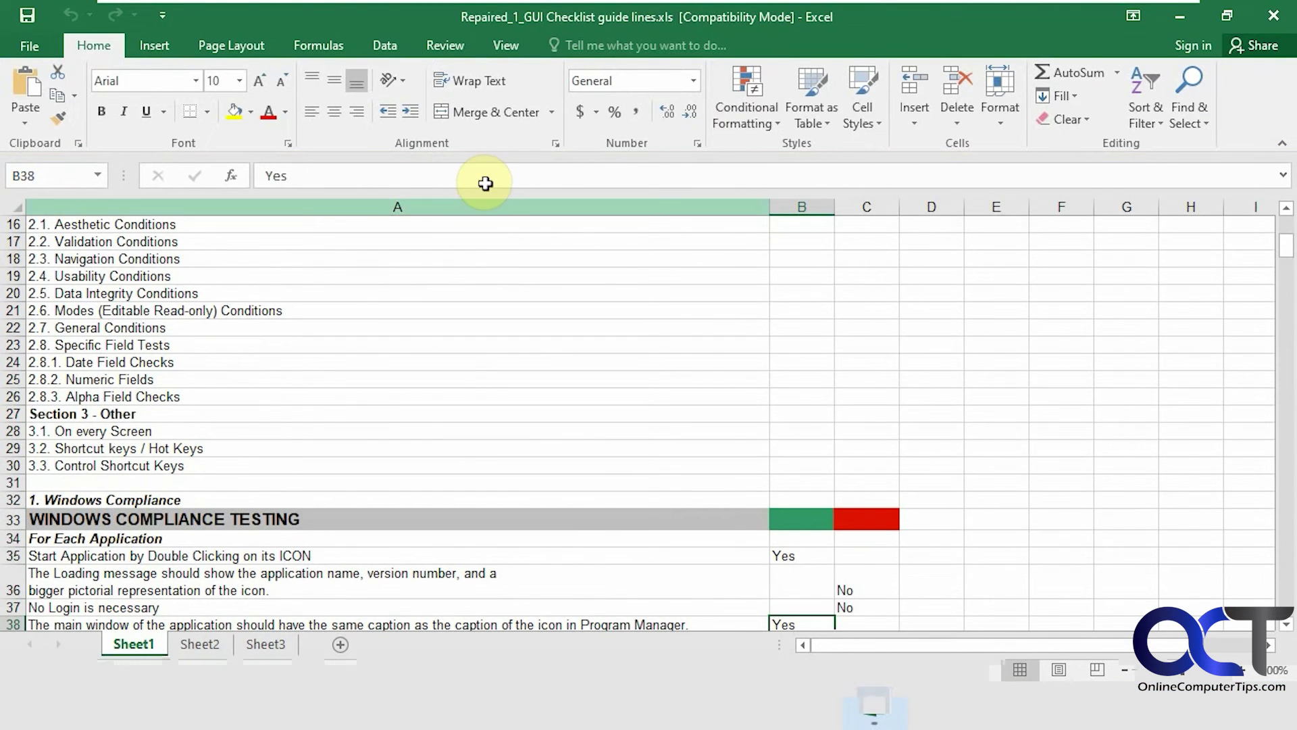
scroll(389, 456, down, 4)
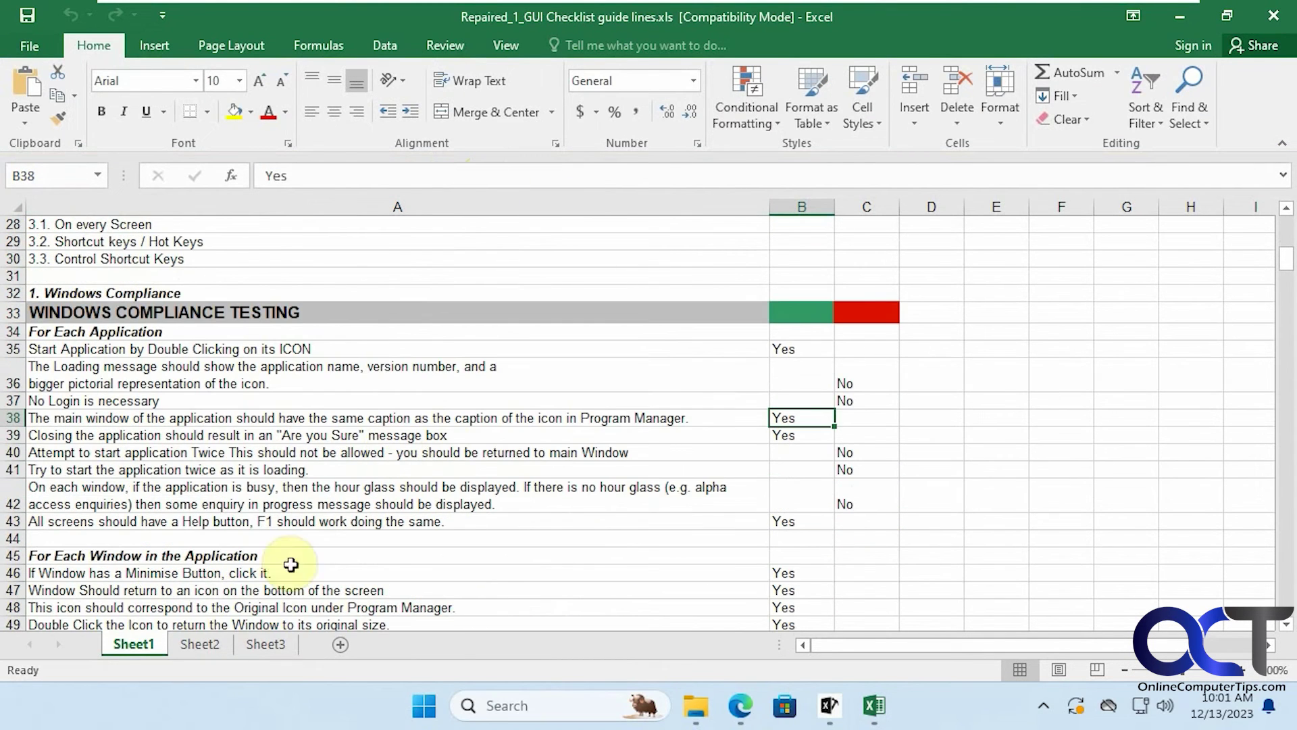
click(194, 645)
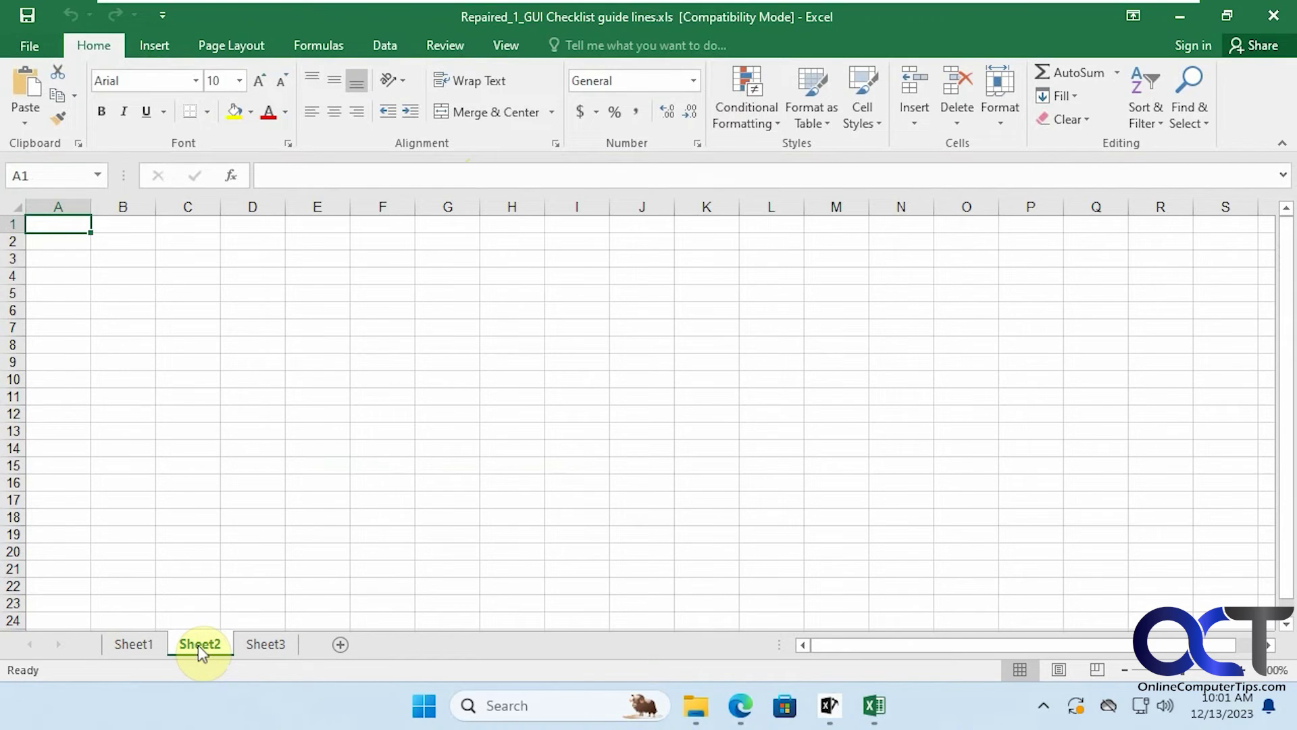
click(133, 644)
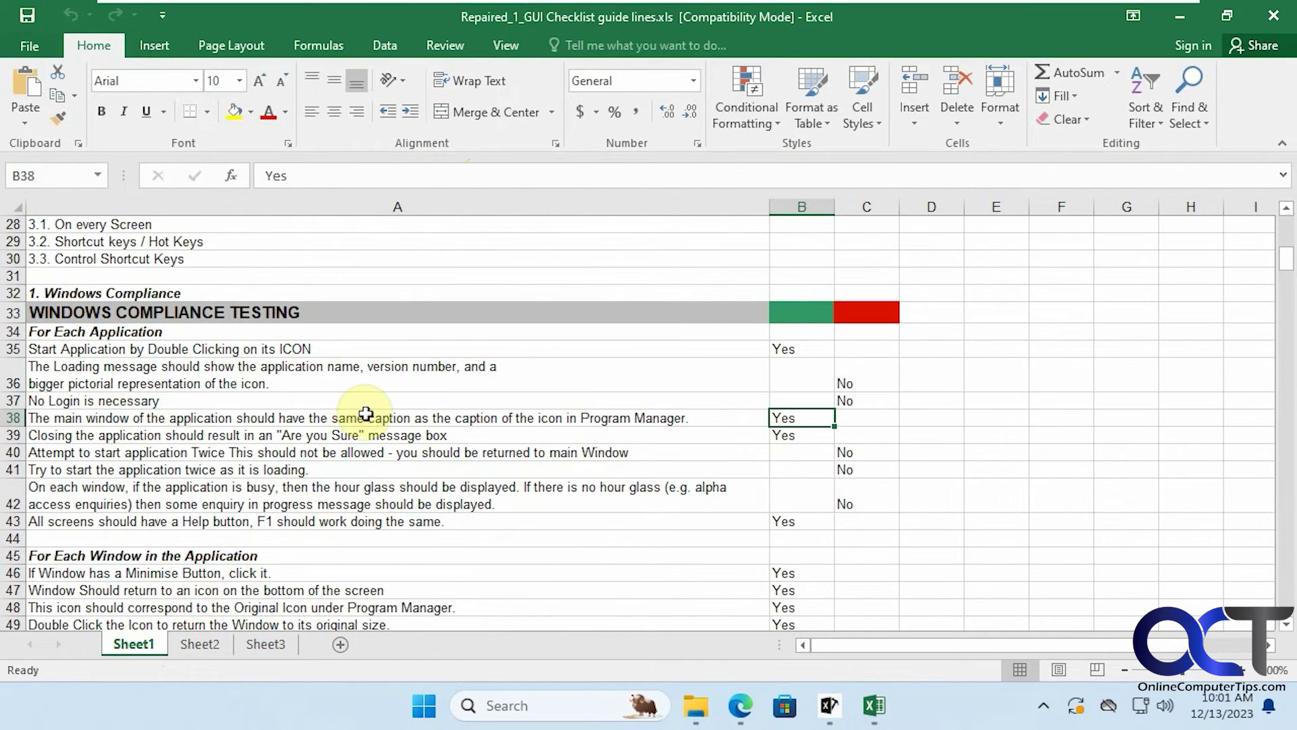
scroll(365, 414, down, 4)
scroll(366, 423, up, 13)
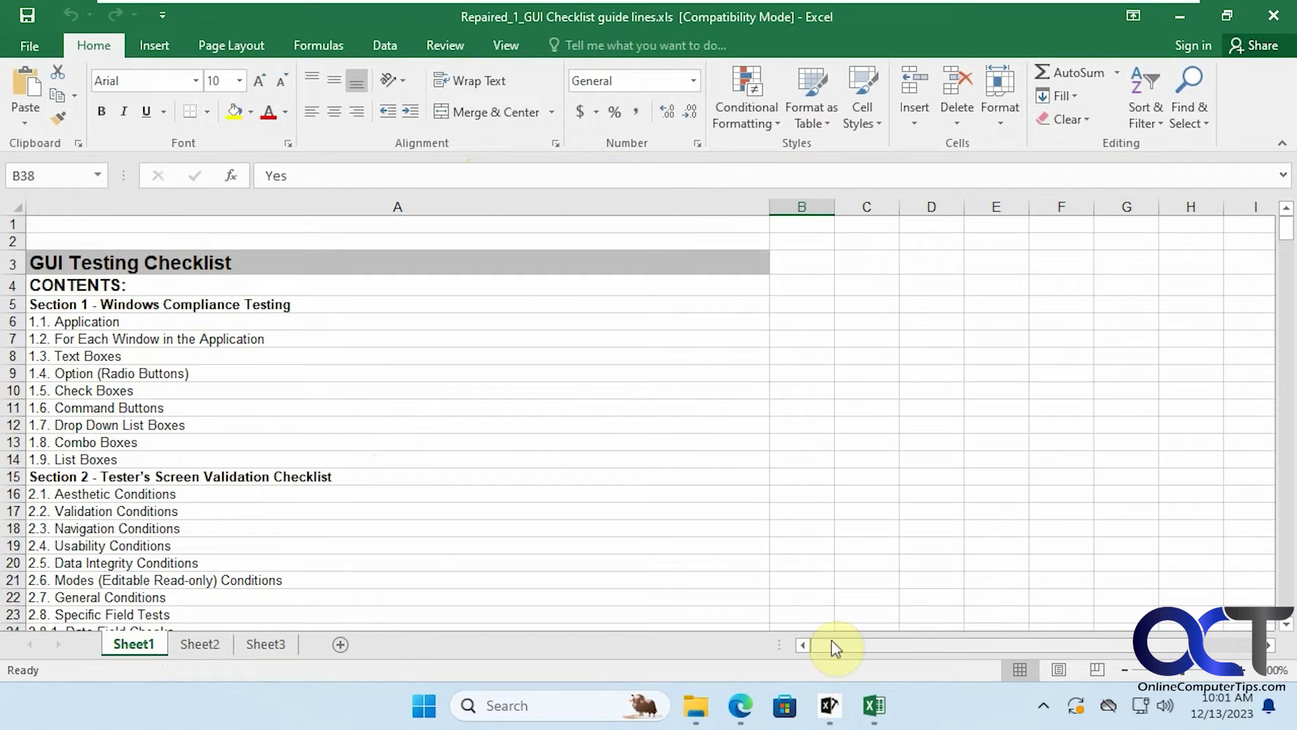
Return to the stellarinfo.com repair-excel-file page in Edge and scroll through features, reviews and the product video.
click(741, 705)
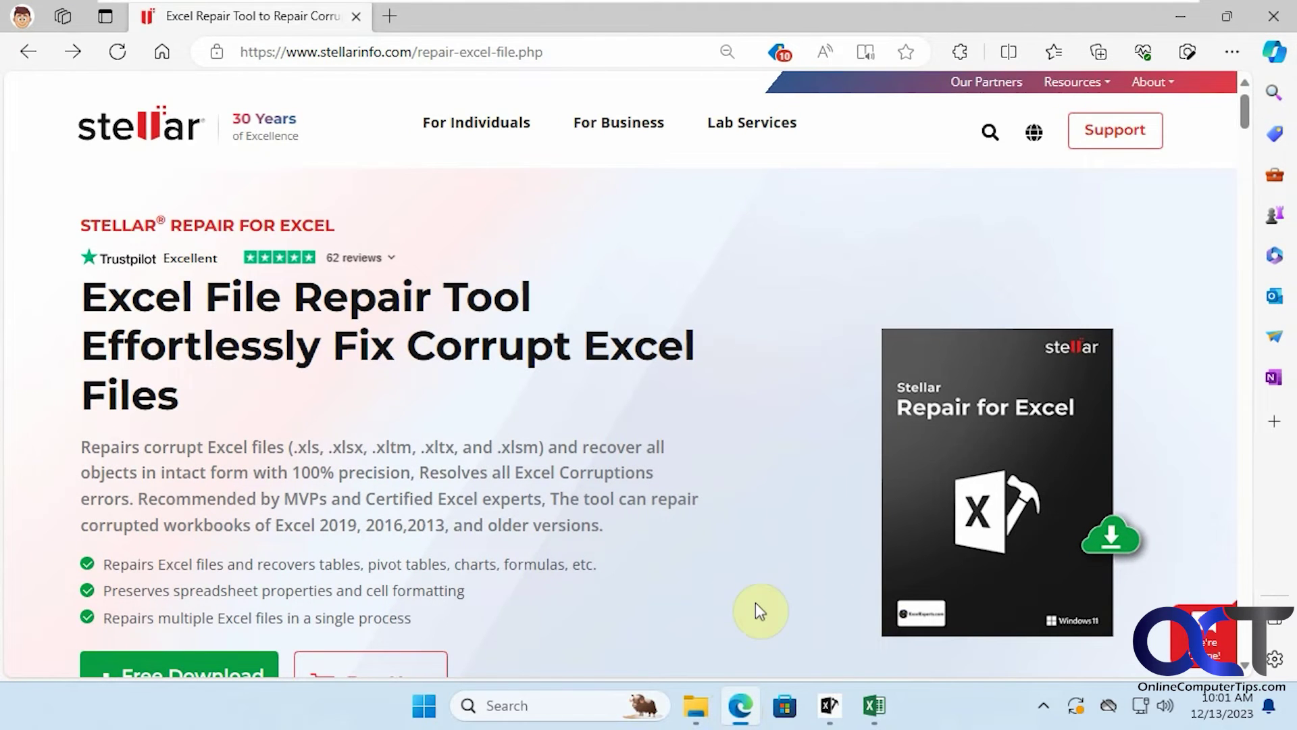
scroll(755, 500, down, 4)
scroll(774, 505, down, 5)
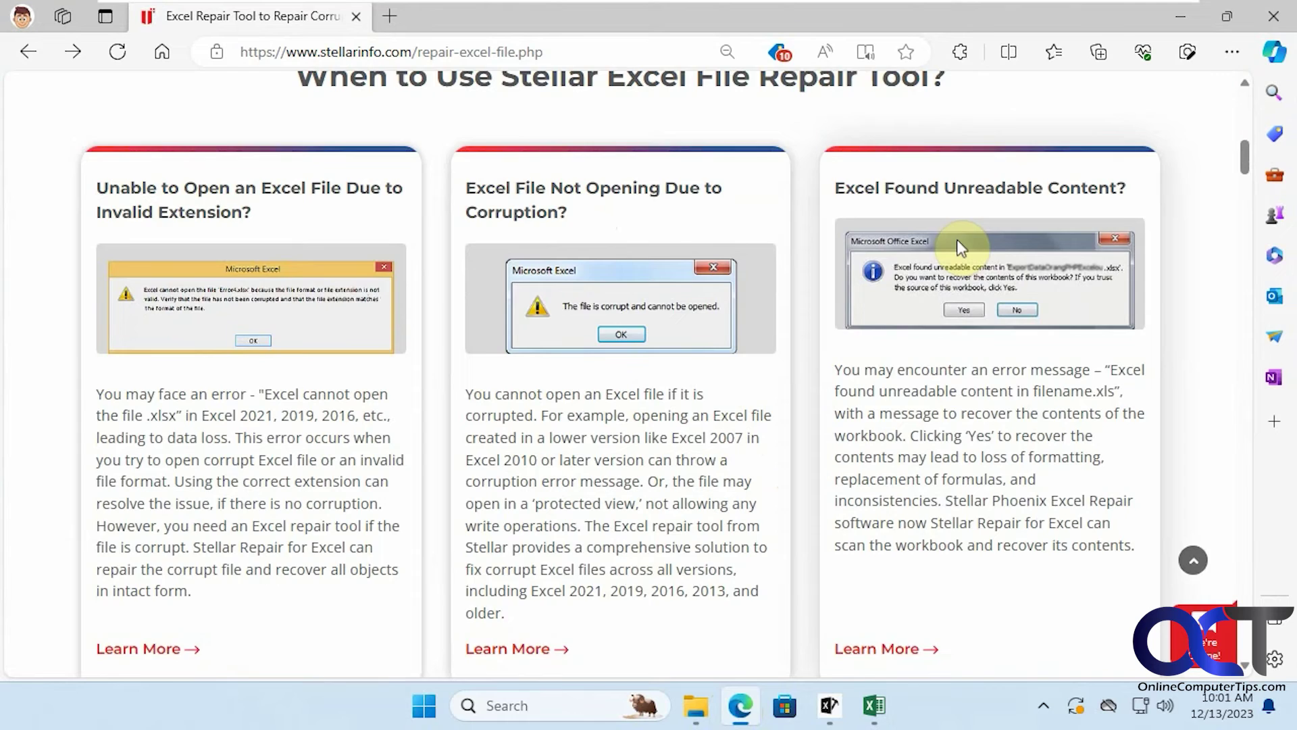
scroll(804, 401, down, 7)
scroll(817, 404, down, 2)
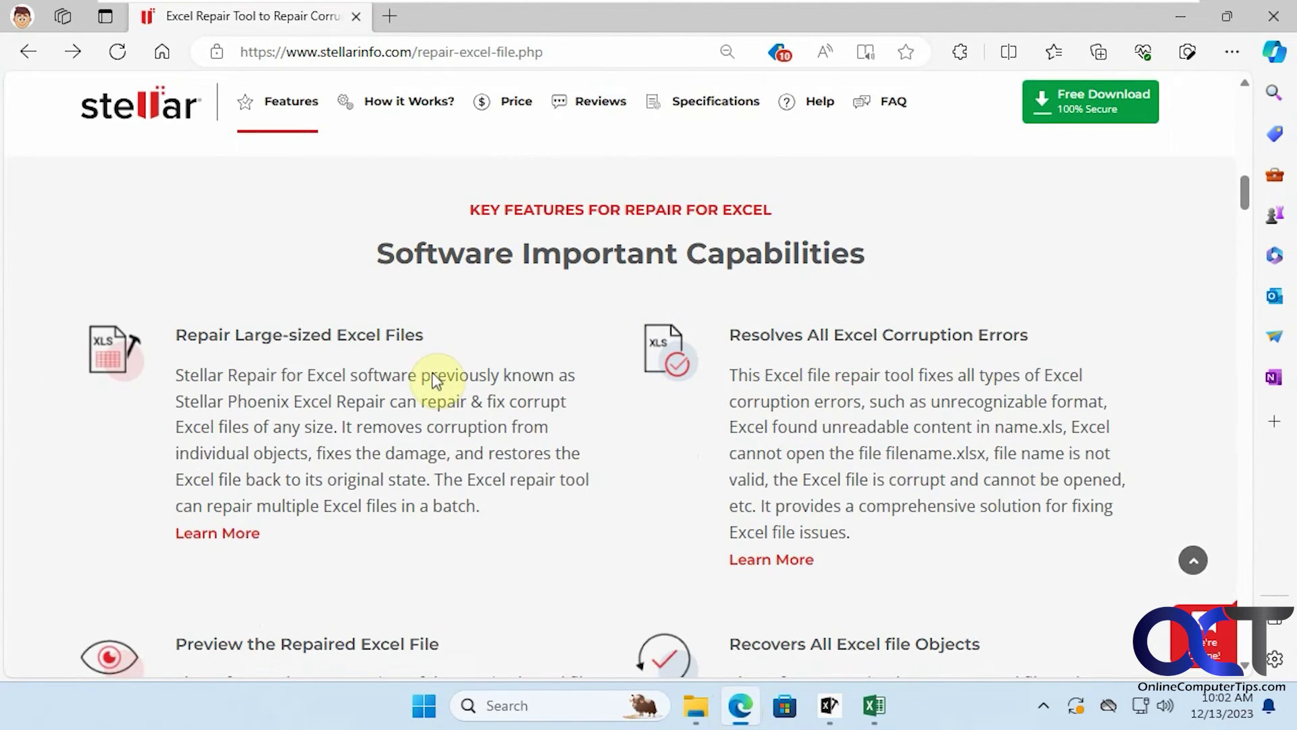
scroll(863, 384, down, 4)
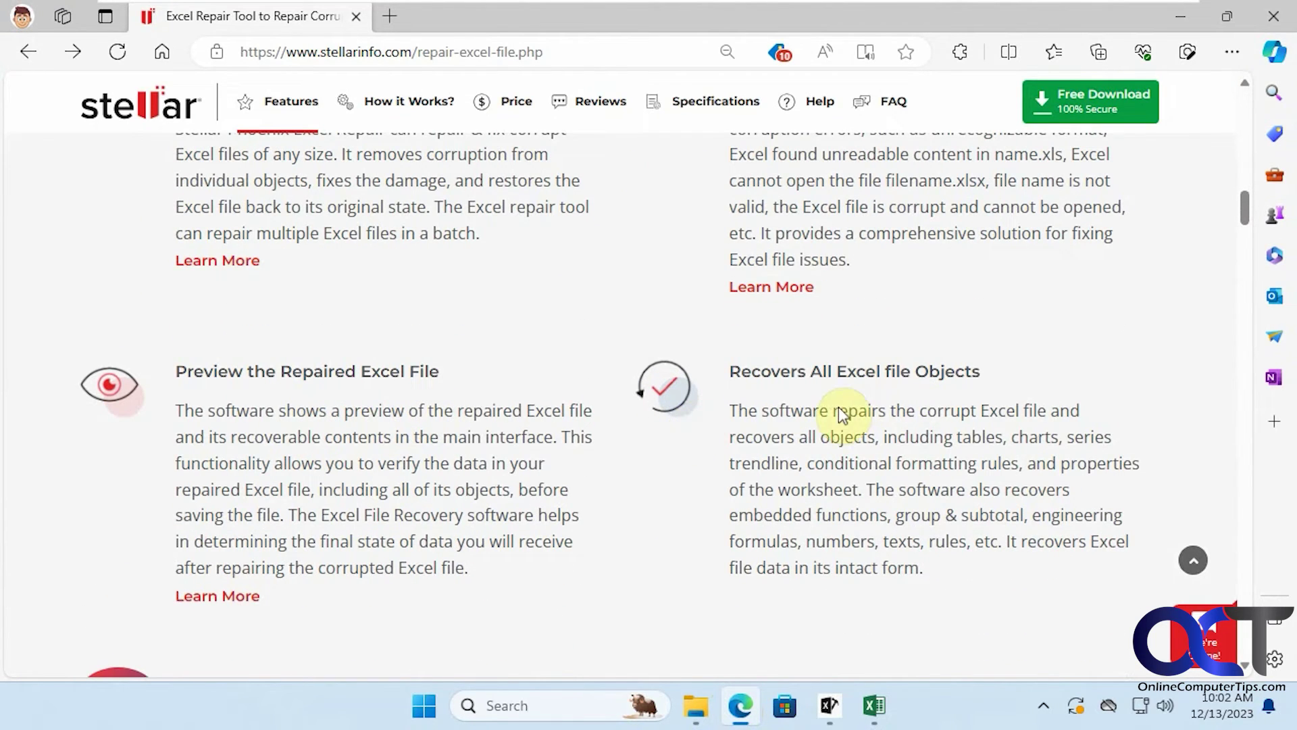
scroll(883, 419, down, 10)
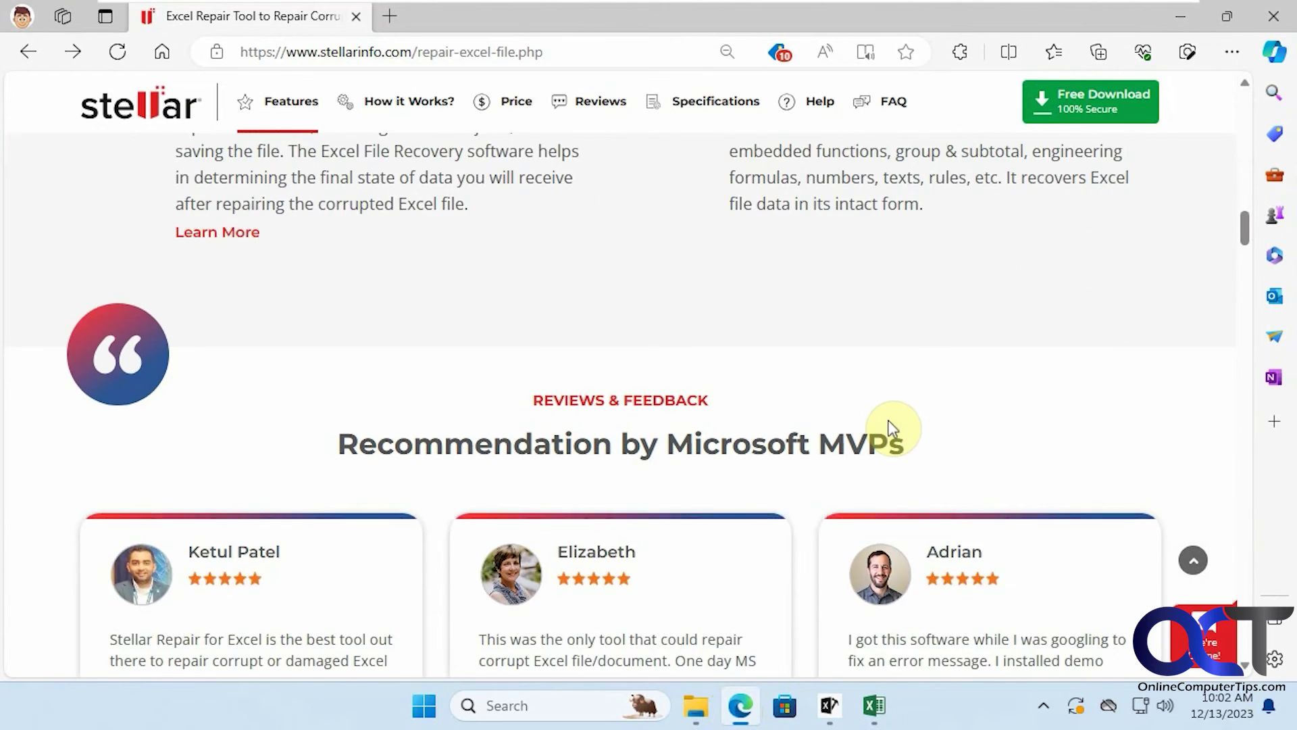
scroll(891, 431, down, 2)
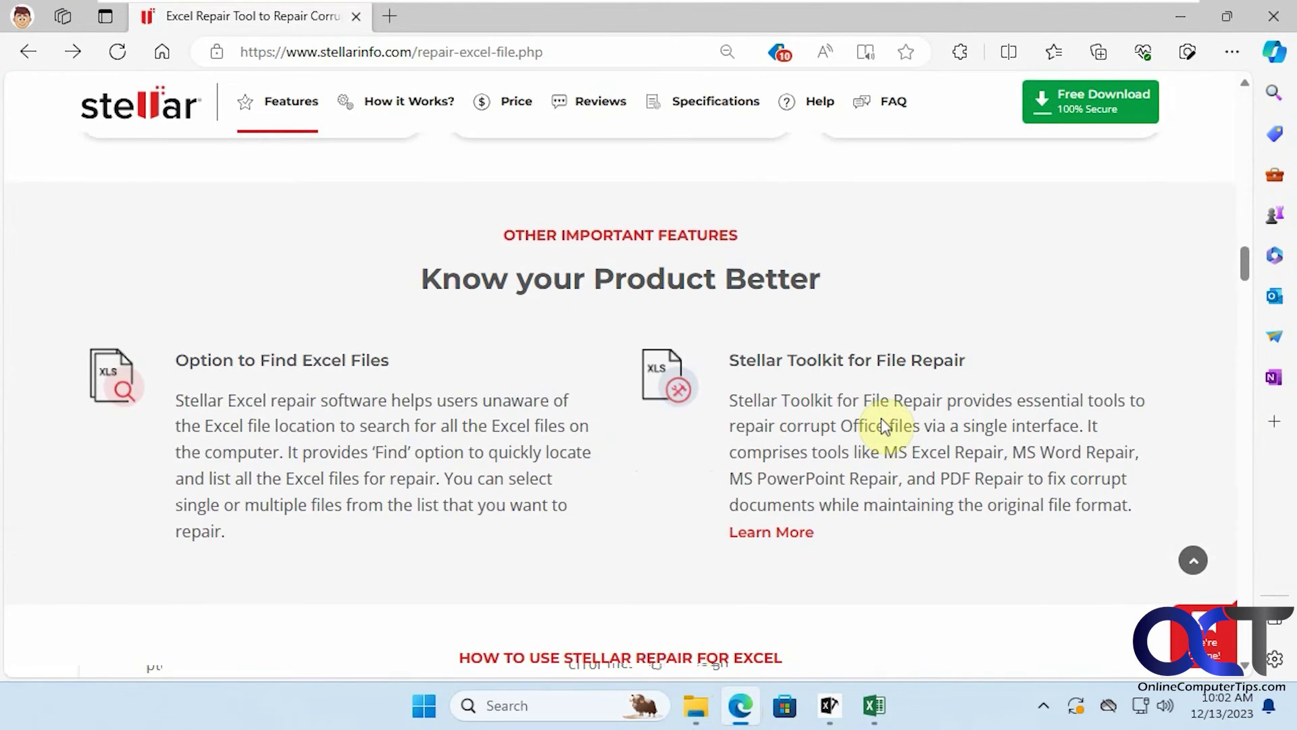
scroll(889, 430, down, 1)
scroll(889, 436, down, 9)
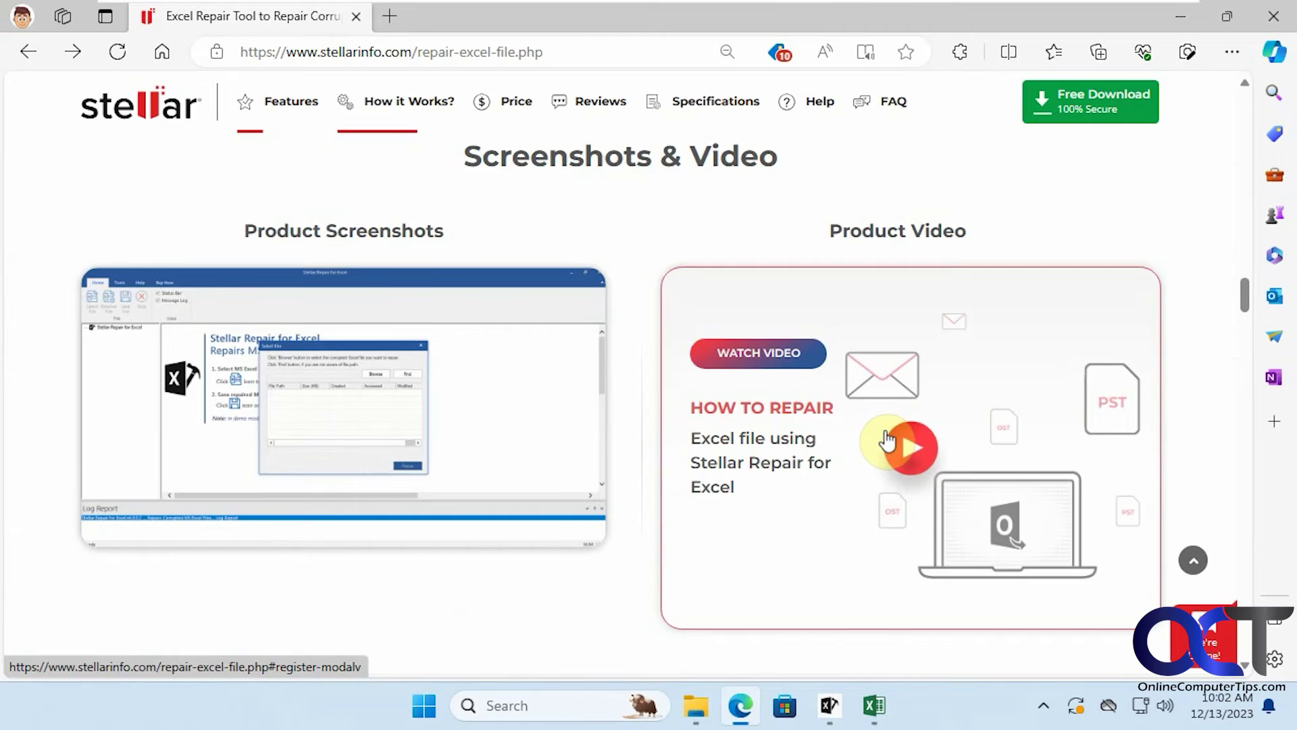
Scroll down to the pricing cards: Excel Repair $39, File Repair Toolkit $69, Technician $199.
scroll(886, 443, down, 5)
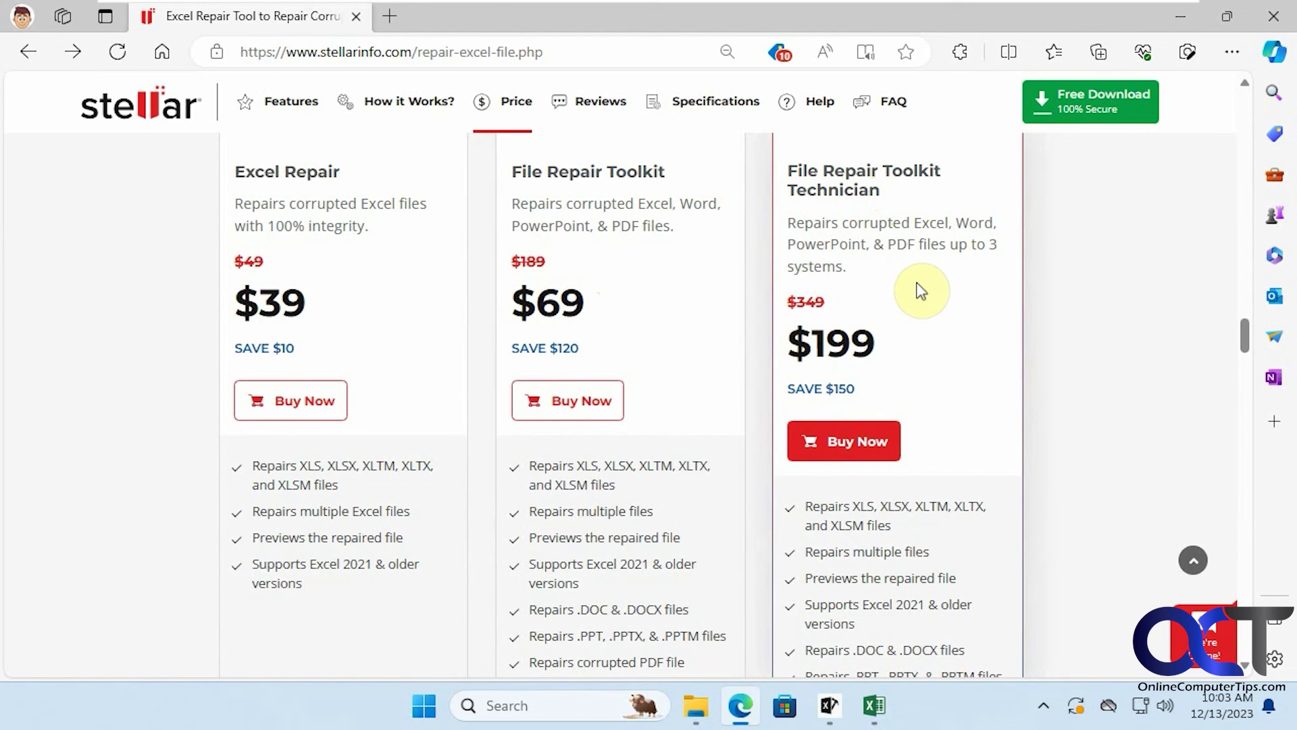
scroll(918, 304, down, 1)
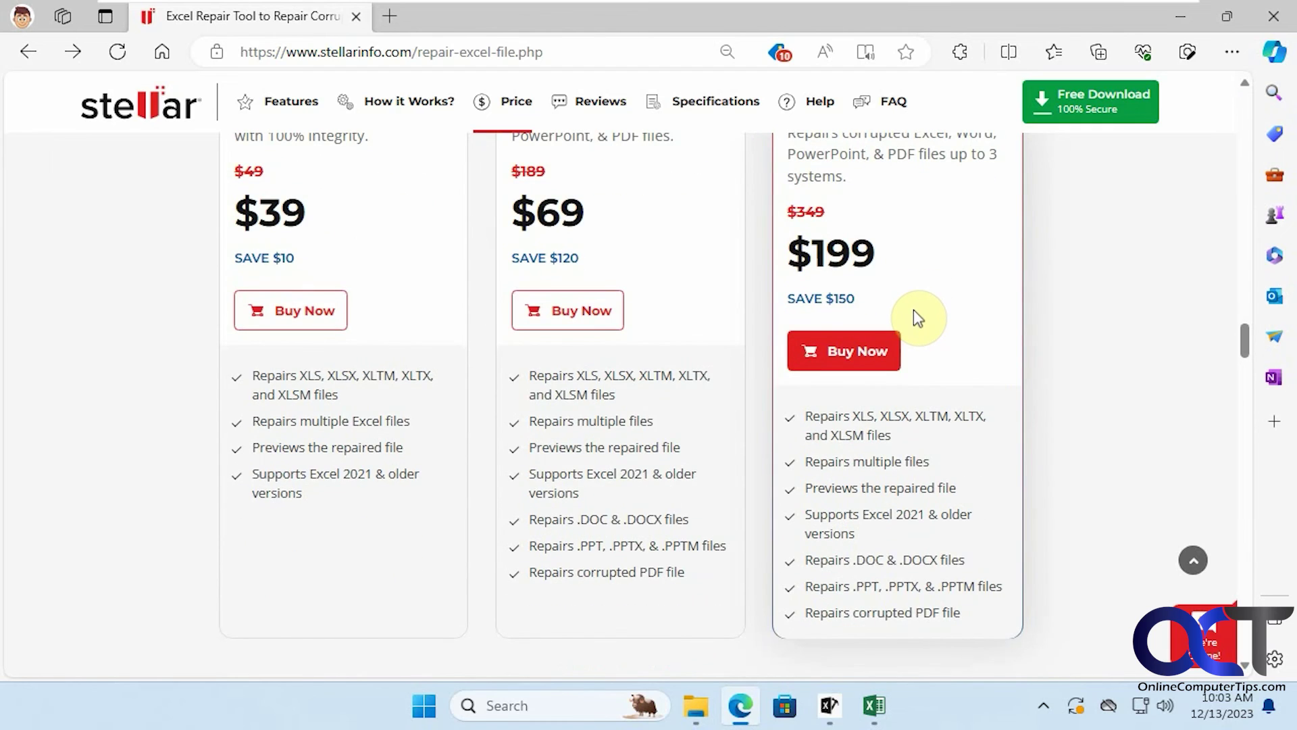